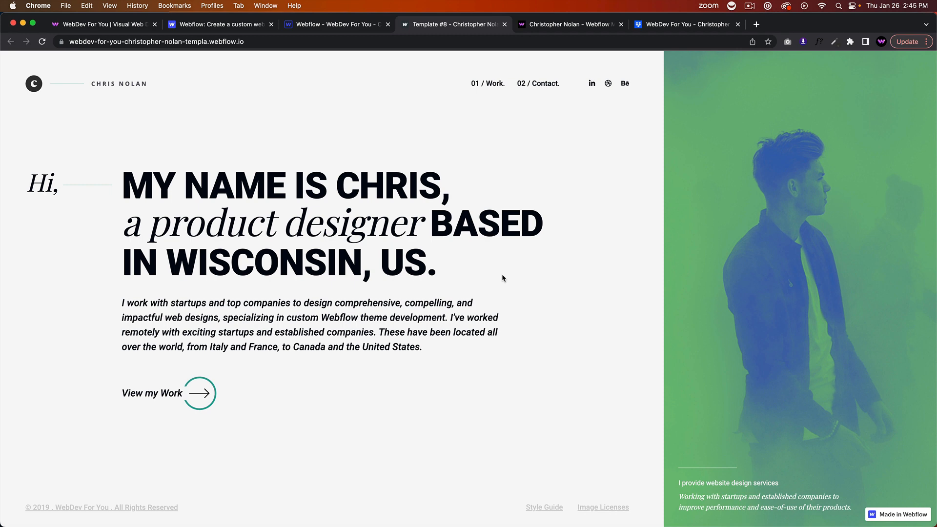
# Return from the documentation PDF to the published site and open its Work page via View my Work
pyautogui.click(681, 24)
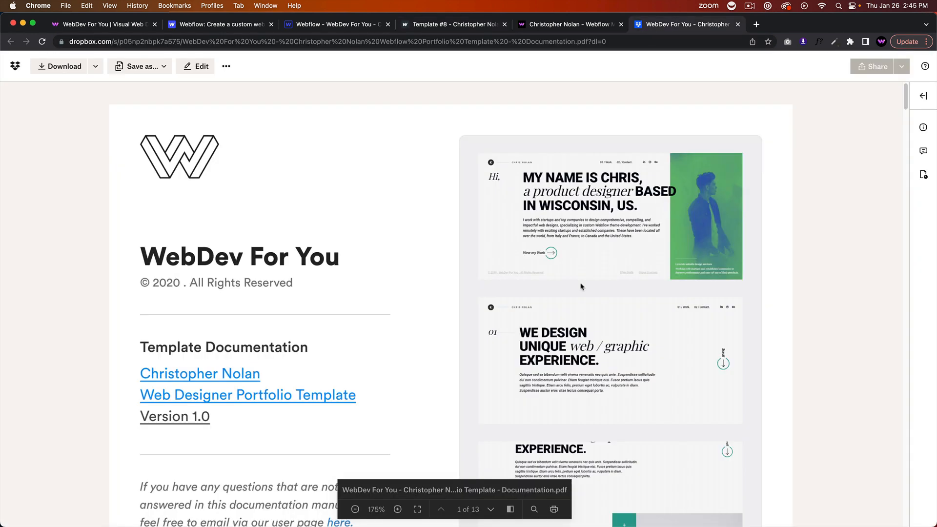
pyautogui.click(454, 25)
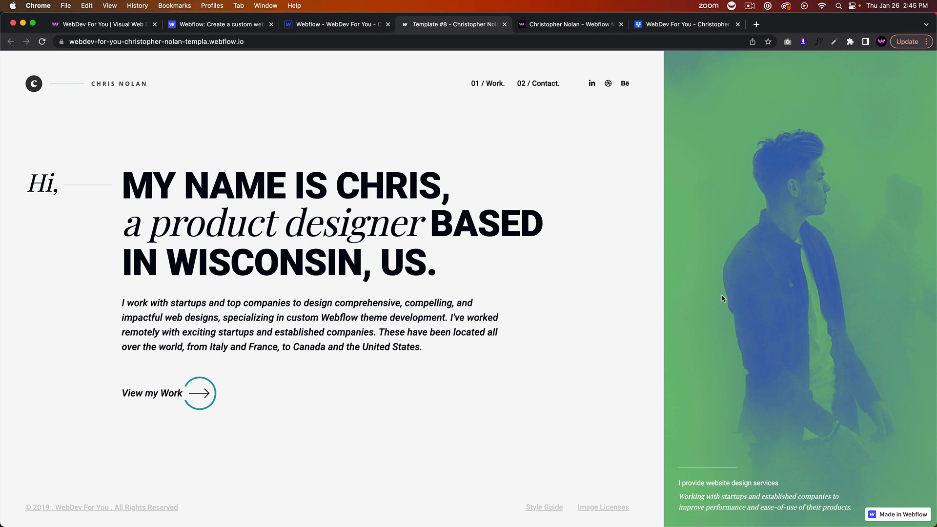
pyautogui.click(206, 394)
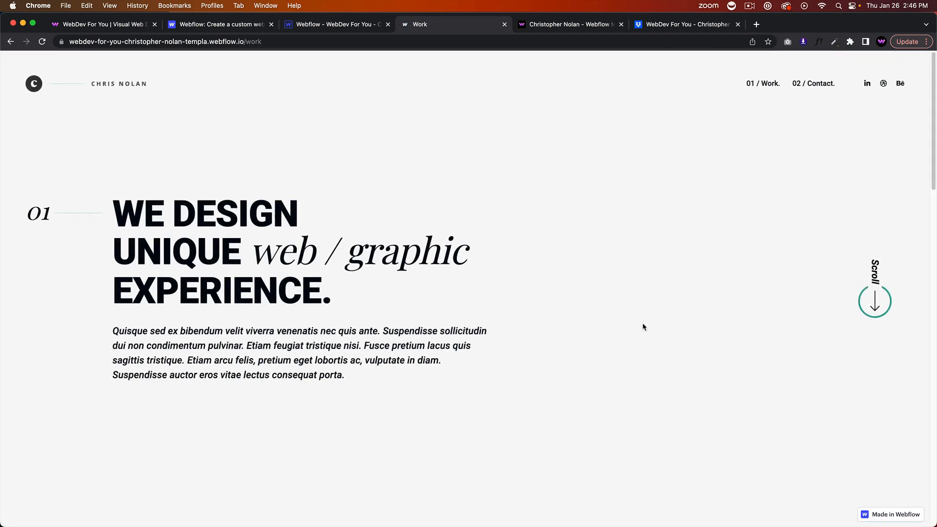
pyautogui.scroll(-5, 642, 323)
pyautogui.scroll(4, 718, 344)
pyautogui.scroll(-5, 718, 341)
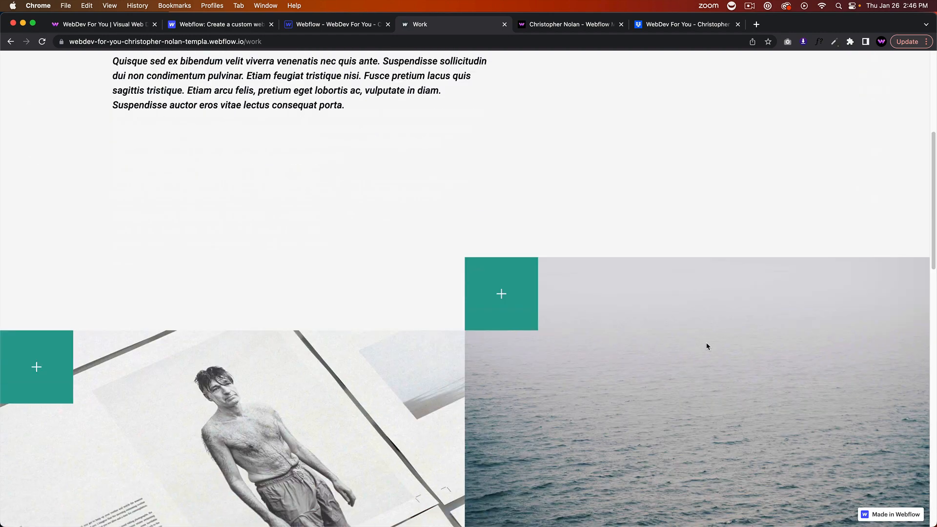
pyautogui.scroll(-4, 512, 286)
pyautogui.scroll(3, 514, 223)
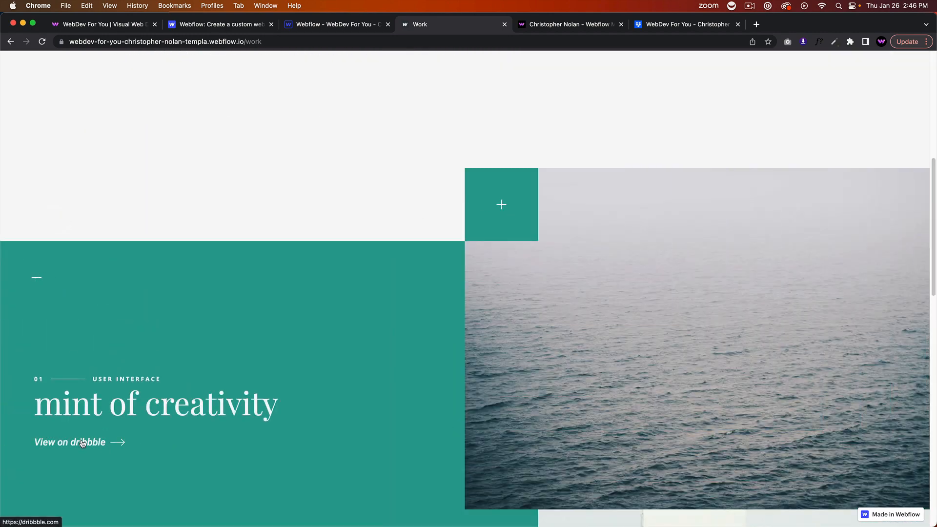
# Follow and close a project's Dribbble link, jump to the project section and expand the mint of creativity card
pyautogui.click(82, 444)
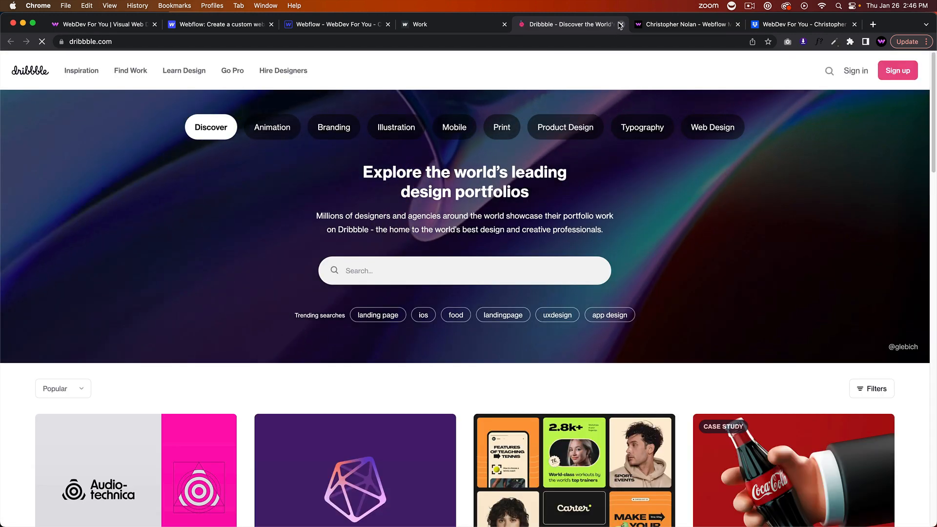
pyautogui.click(621, 24)
pyautogui.scroll(-5, 352, 388)
pyautogui.scroll(-5, 537, 273)
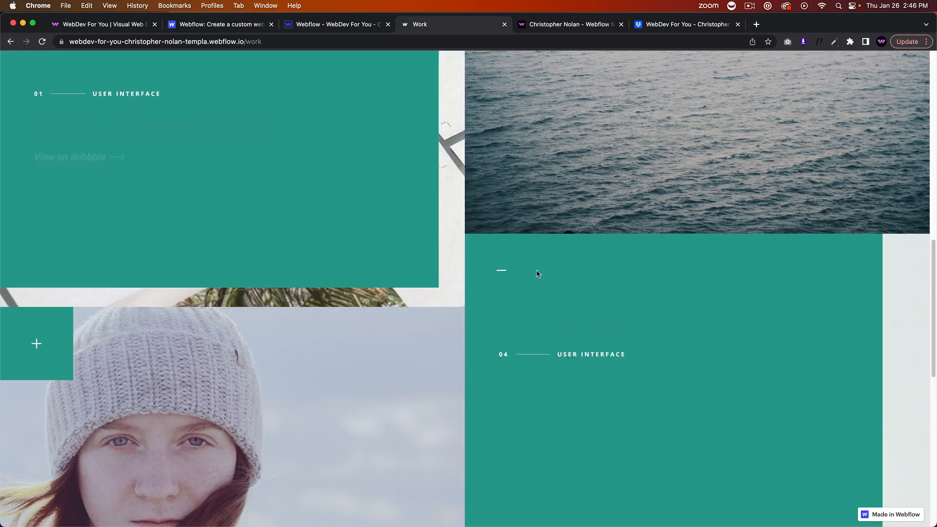
pyautogui.scroll(-5, 537, 273)
pyautogui.scroll(-5, 439, 256)
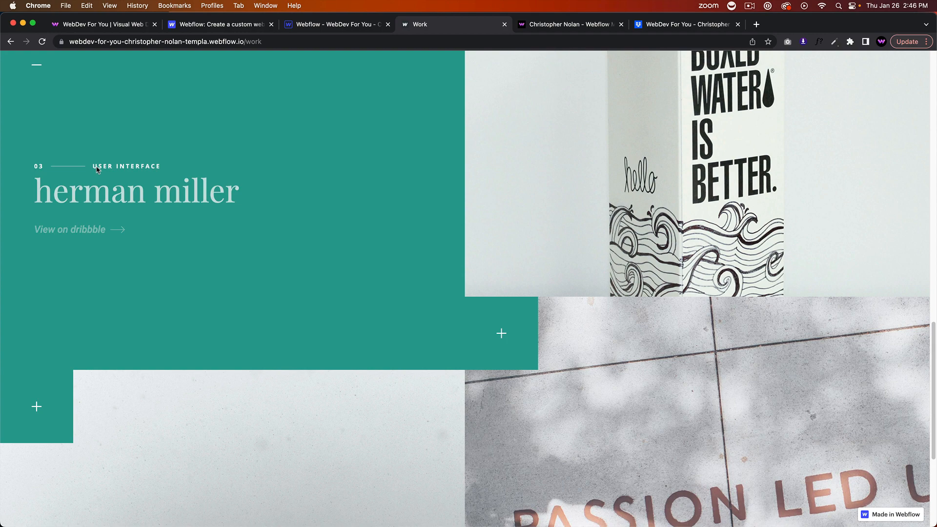
pyautogui.scroll(-5, 220, 256)
pyautogui.scroll(-5, 403, 278)
pyautogui.scroll(-5, 504, 237)
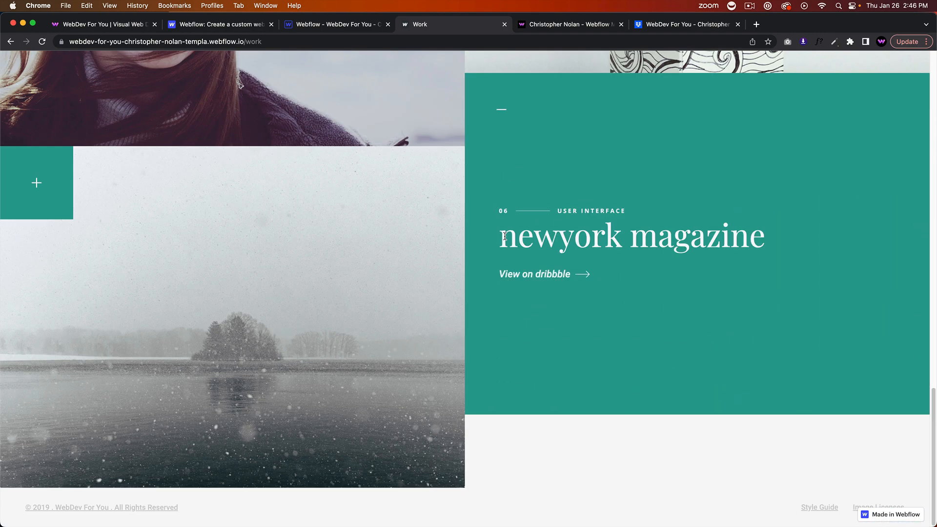
pyautogui.scroll(10, 503, 242)
pyautogui.scroll(10, 504, 242)
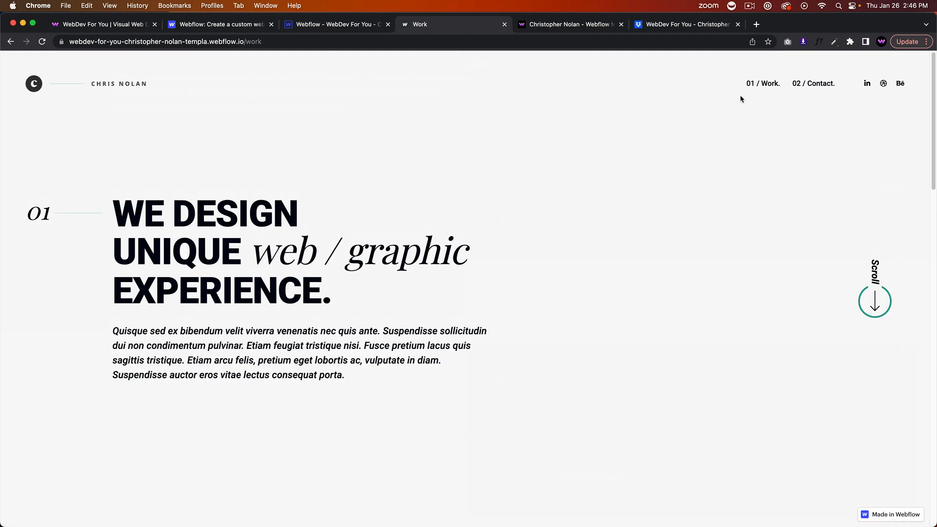
pyautogui.click(873, 296)
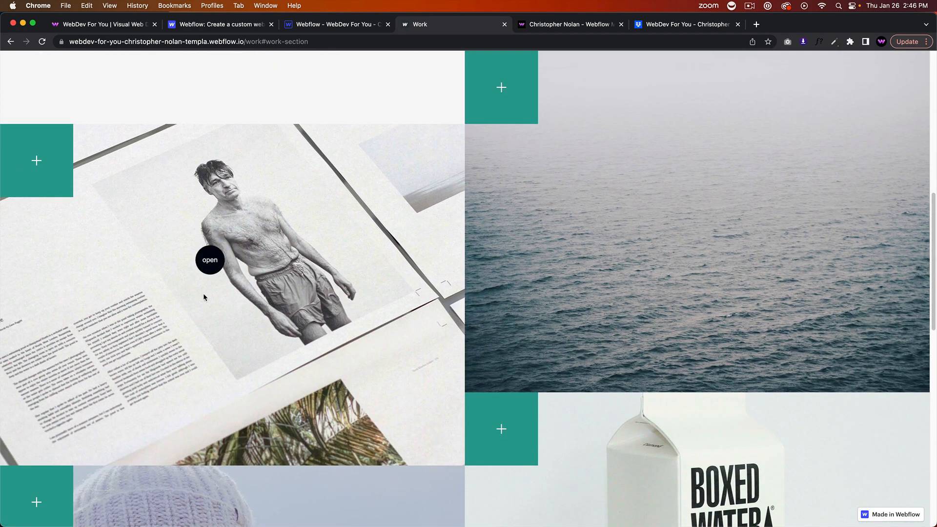
pyautogui.click(98, 227)
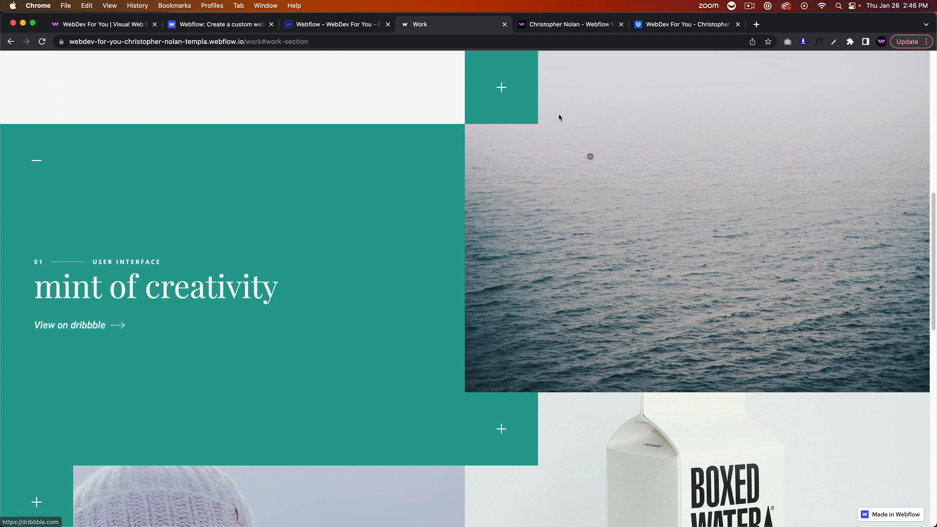
pyautogui.scroll(10, 559, 114)
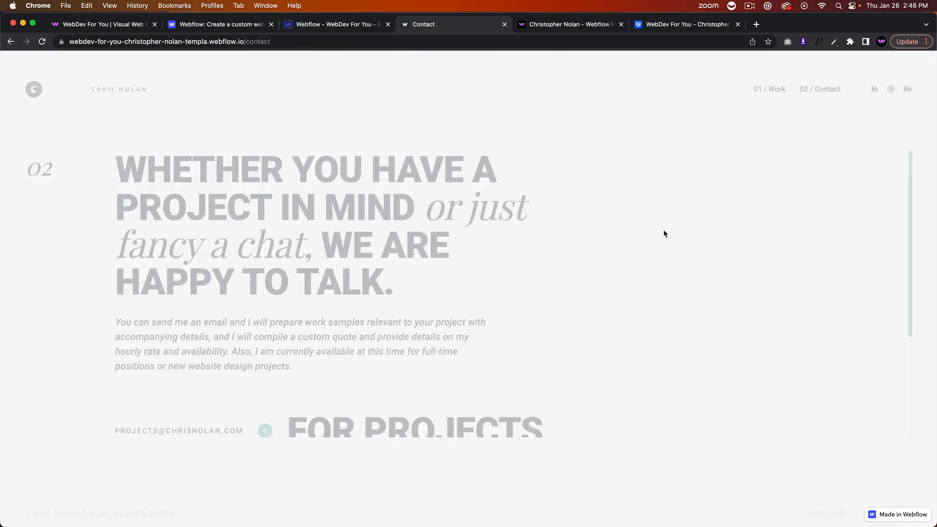
pyautogui.scroll(-5, 661, 253)
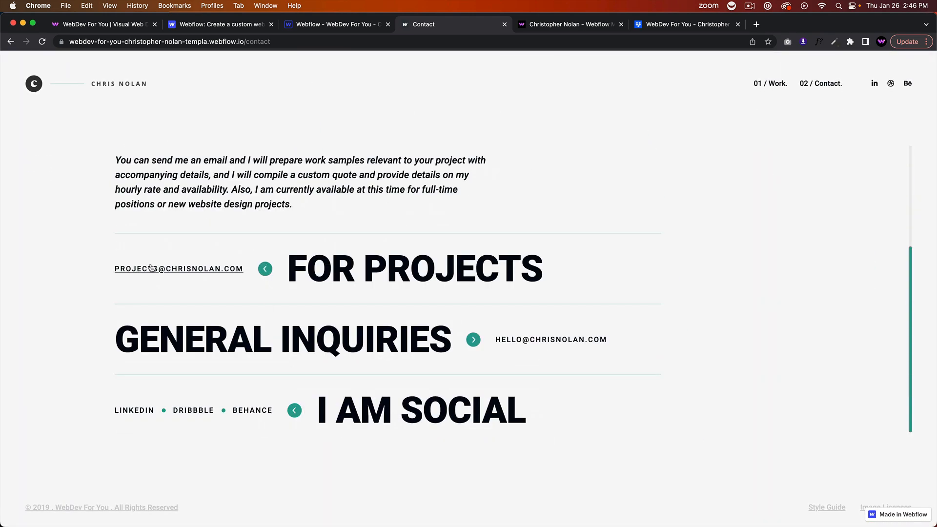
pyautogui.scroll(3, 447, 407)
pyautogui.scroll(3, 447, 406)
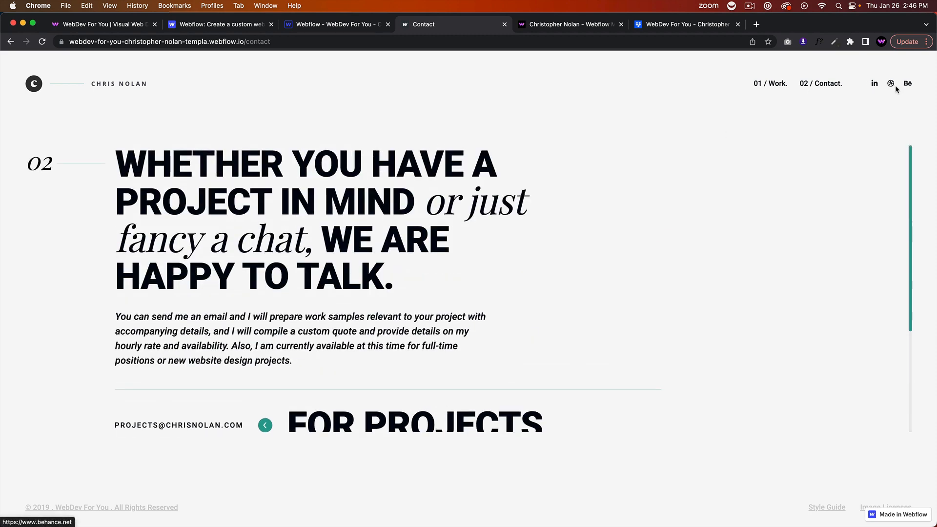
pyautogui.scroll(-5, 771, 191)
pyautogui.scroll(5, 772, 191)
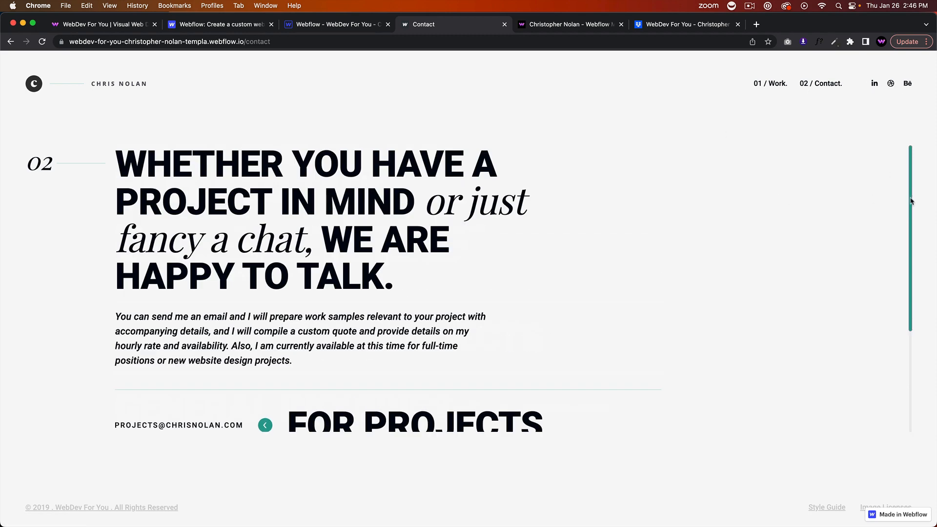
pyautogui.moveTo(912, 201); pyautogui.dragTo(908, 260)
pyautogui.moveTo(908, 307)
pyautogui.mouseDown()
pyautogui.moveTo(909, 241)
pyautogui.moveTo(909, 267)
pyautogui.mouseUp()
pyautogui.scroll(5, 910, 267)
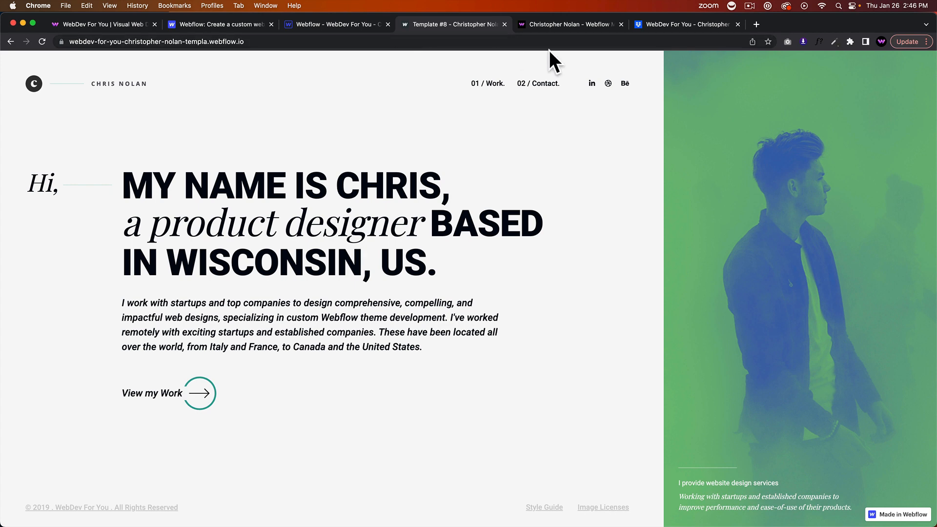
# Switch to the Dropbox documentation PDF to read its table of contents and theme information
pyautogui.click(687, 24)
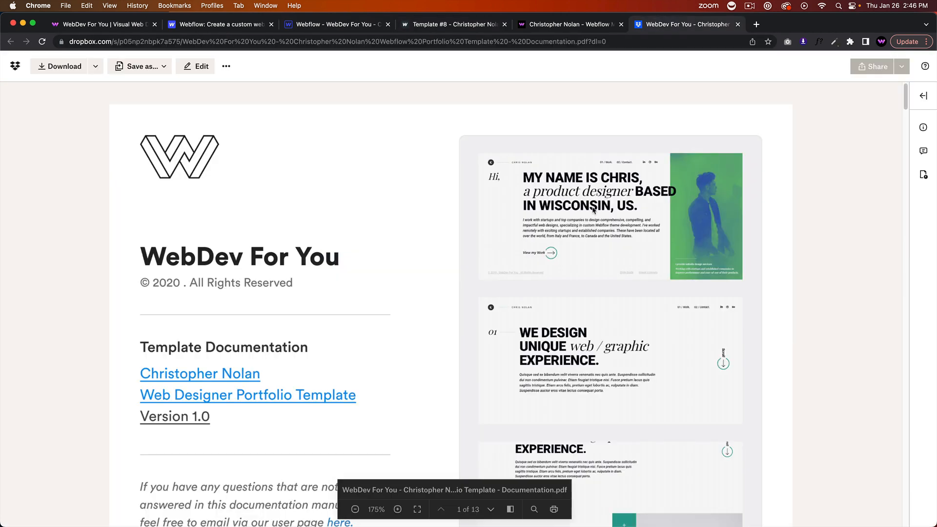
pyautogui.scroll(-8, 469, 329)
pyautogui.scroll(-5, 469, 328)
pyautogui.scroll(-2, 469, 329)
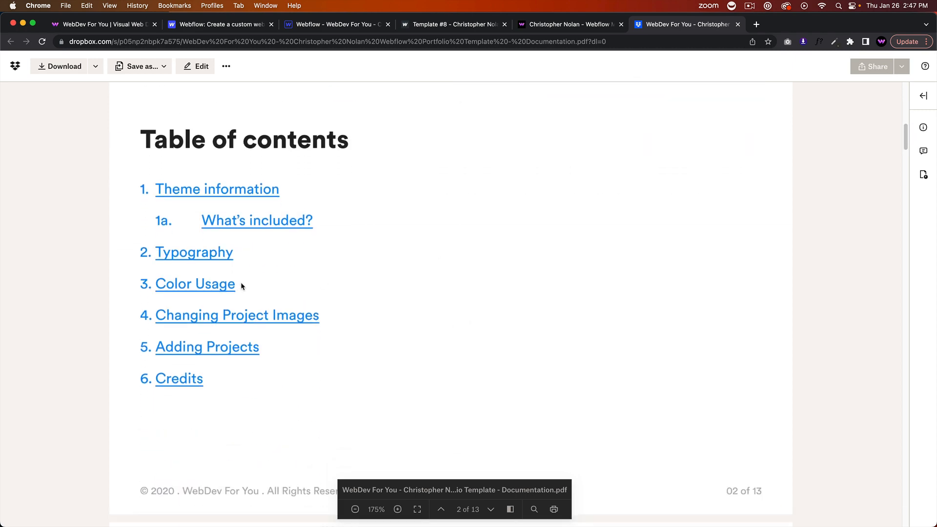
pyautogui.scroll(-1, 242, 286)
pyautogui.scroll(-1, 240, 250)
pyautogui.scroll(-2, 199, 242)
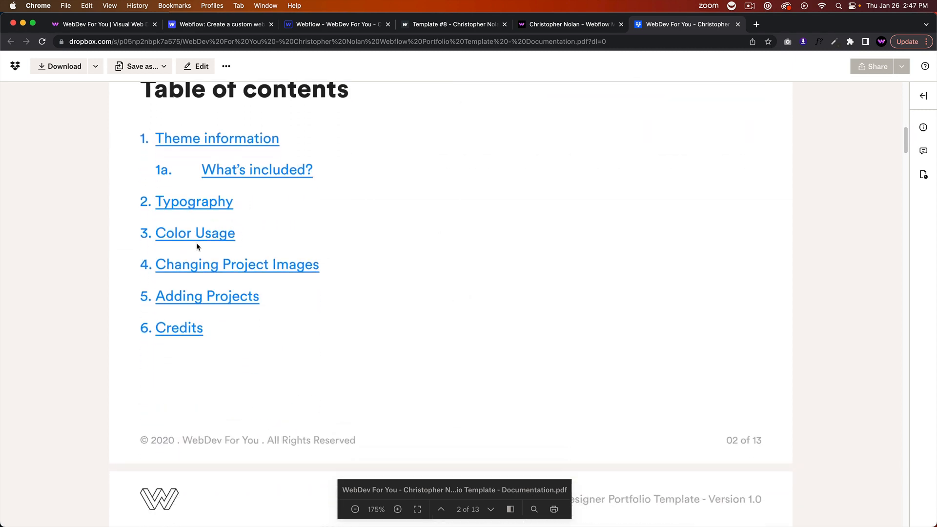
pyautogui.scroll(-2, 212, 242)
pyautogui.scroll(-1, 216, 244)
pyautogui.scroll(-5, 216, 243)
pyautogui.scroll(5, 228, 242)
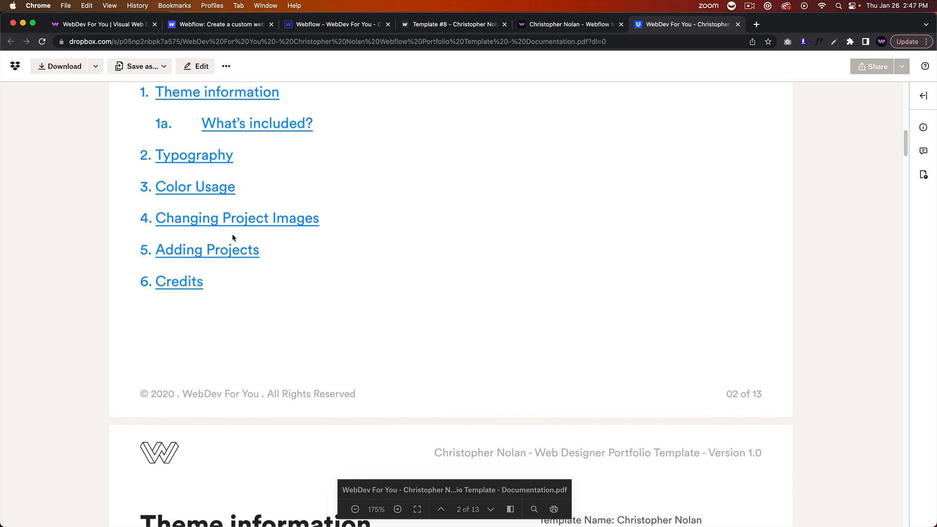
pyautogui.scroll(-1, 232, 252)
pyautogui.scroll(-4, 232, 254)
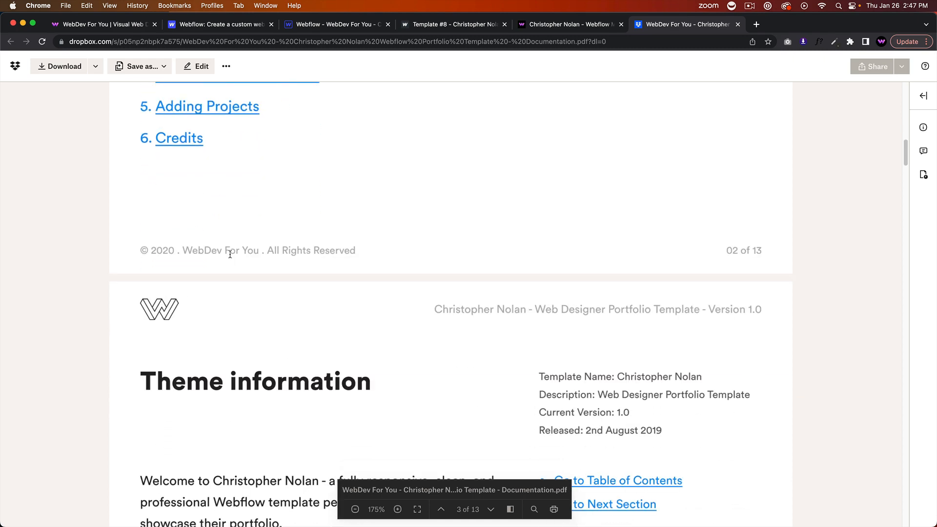
pyautogui.scroll(-5, 178, 152)
pyautogui.scroll(-4, 268, 269)
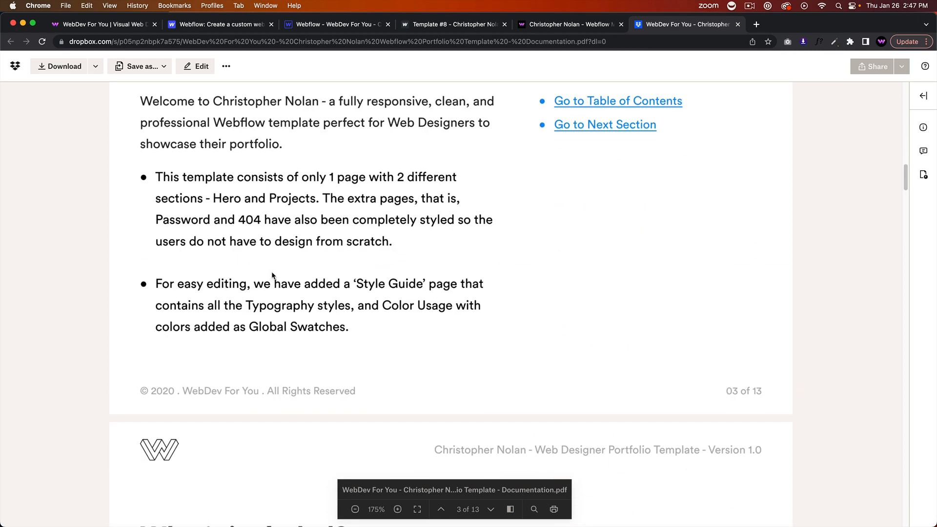
pyautogui.scroll(-2, 272, 271)
pyautogui.scroll(1, 299, 145)
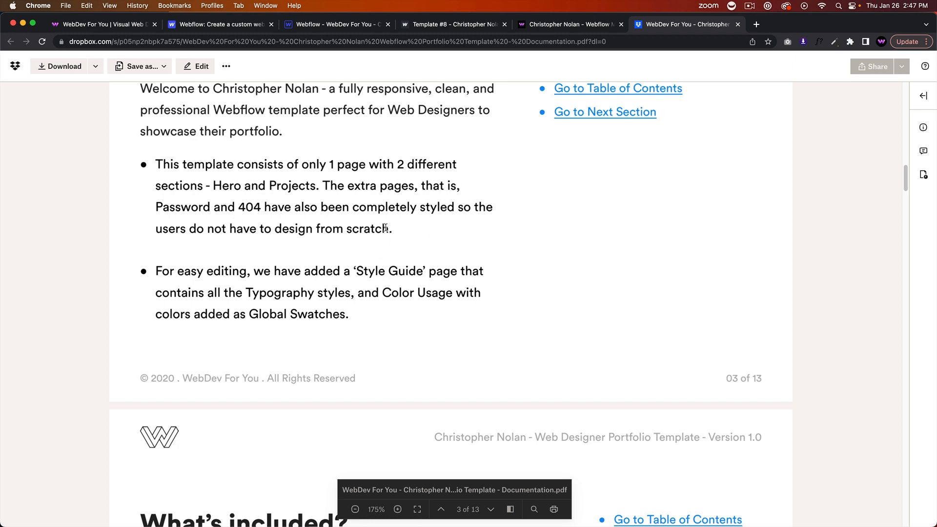
pyautogui.scroll(-1, 385, 227)
# Back in the Webflow designer, open the 404 and Password pages from the Pages panel
pyautogui.click(326, 24)
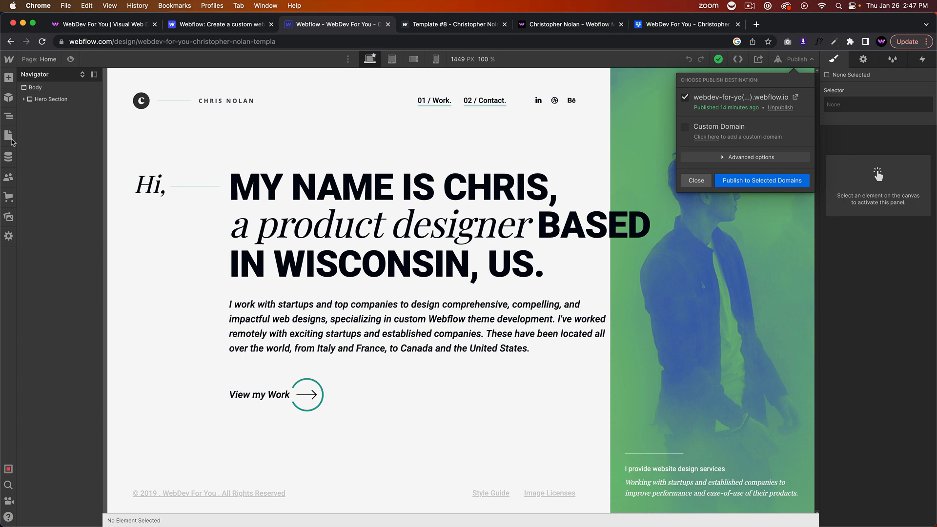
pyautogui.click(9, 137)
pyautogui.click(44, 227)
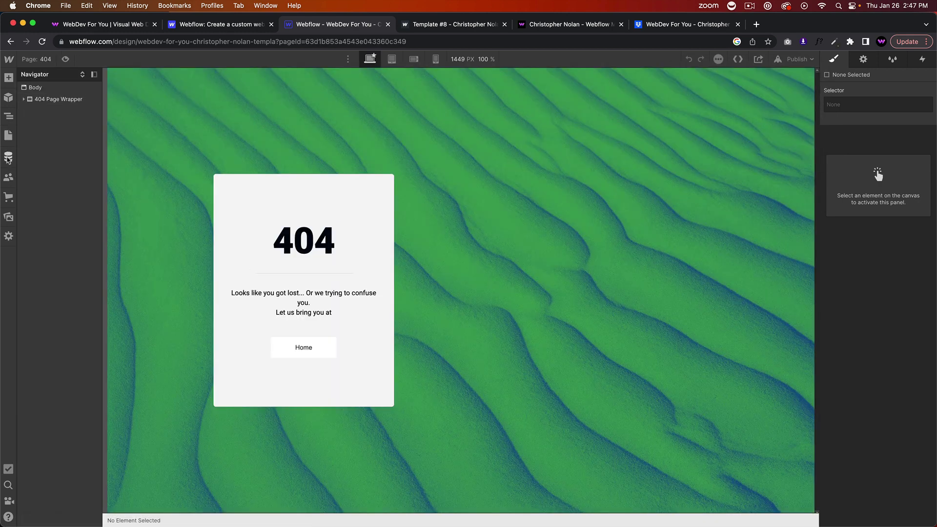
pyautogui.click(9, 136)
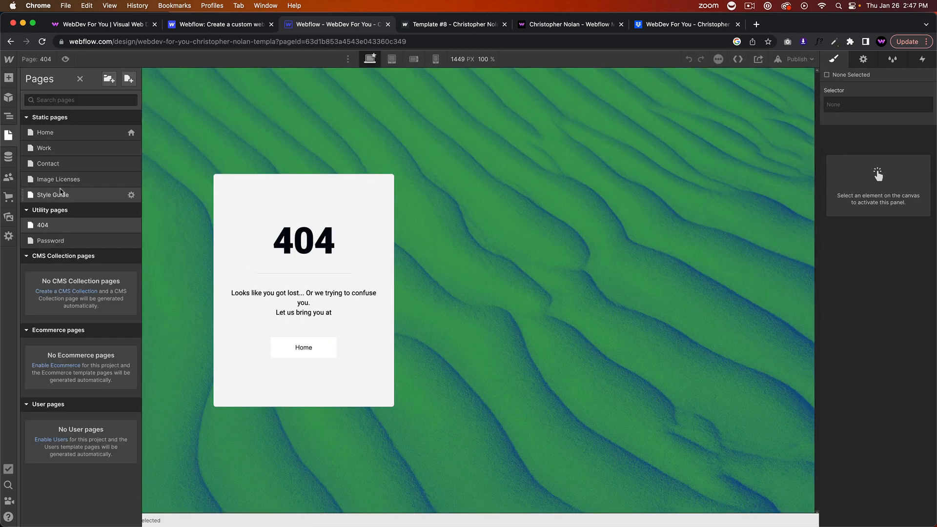
pyautogui.click(50, 240)
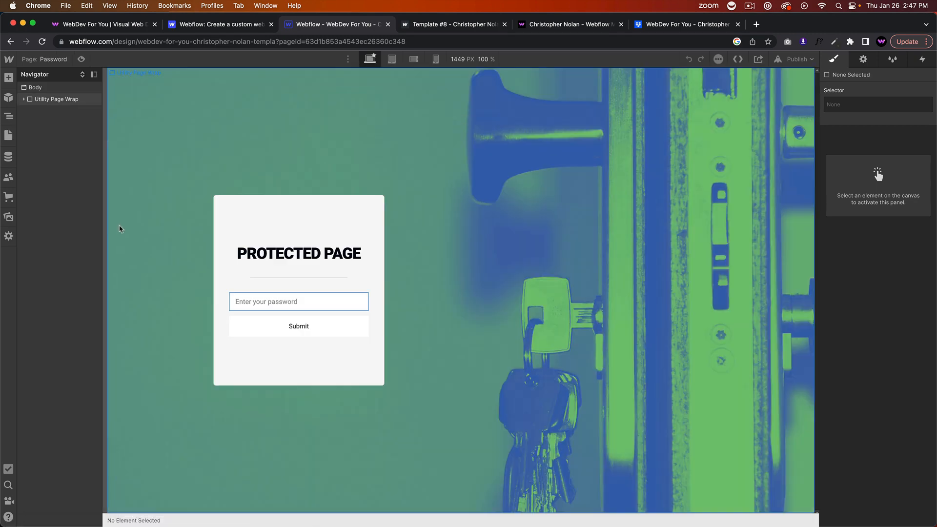
# Open the Home page, glance at the documentation PDF and return to the designer
pyautogui.click(9, 136)
pyautogui.click(42, 130)
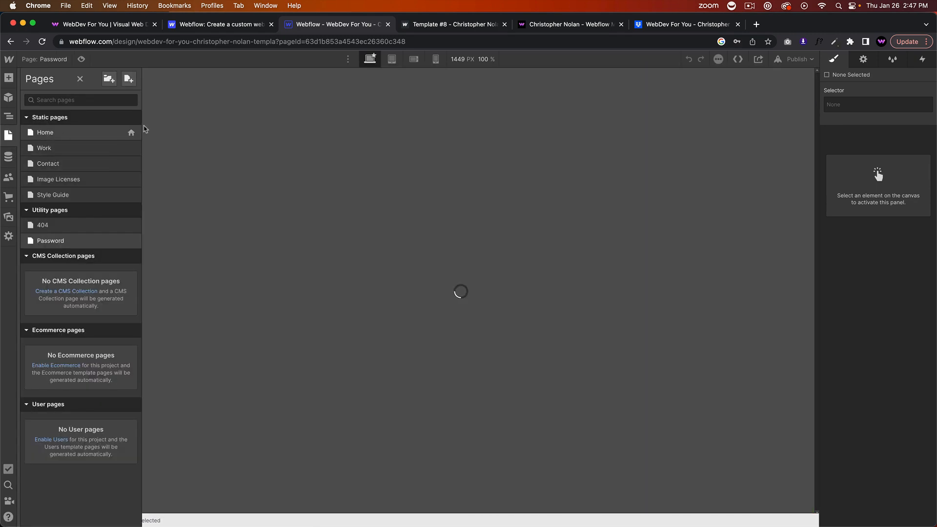
pyautogui.click(687, 25)
pyautogui.scroll(-5, 469, 240)
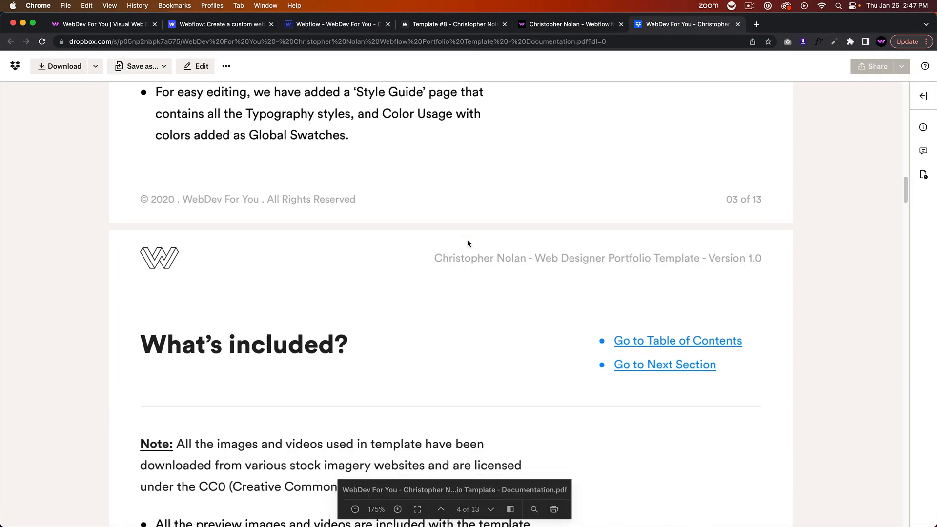
pyautogui.scroll(-5, 469, 240)
pyautogui.scroll(-4, 471, 239)
pyautogui.scroll(-5, 471, 239)
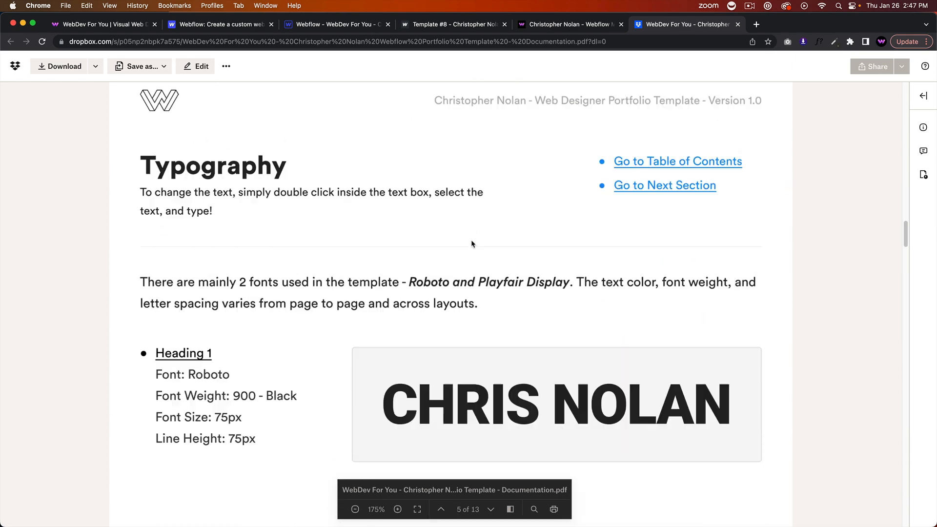
pyautogui.scroll(-4, 471, 239)
pyautogui.click(337, 25)
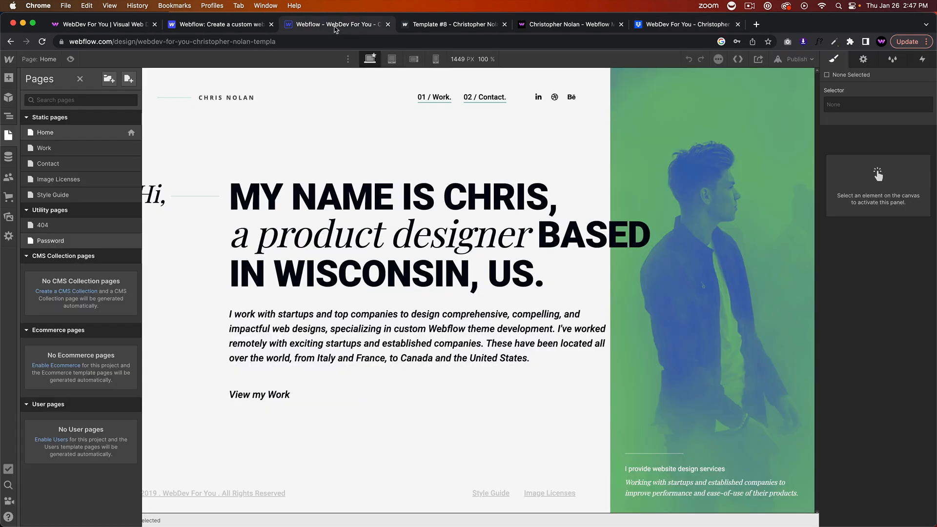
# Open the Style Guide page and inspect the Light Sea Green and Dark Slate Blue colour blocks and background value
pyautogui.click(9, 135)
pyautogui.click(53, 195)
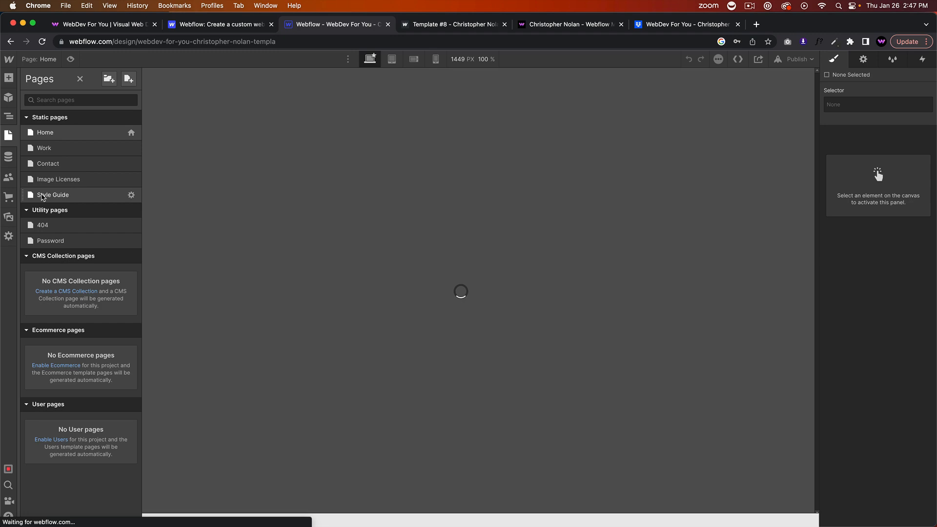
pyautogui.scroll(-1, 367, 388)
pyautogui.scroll(-6, 367, 388)
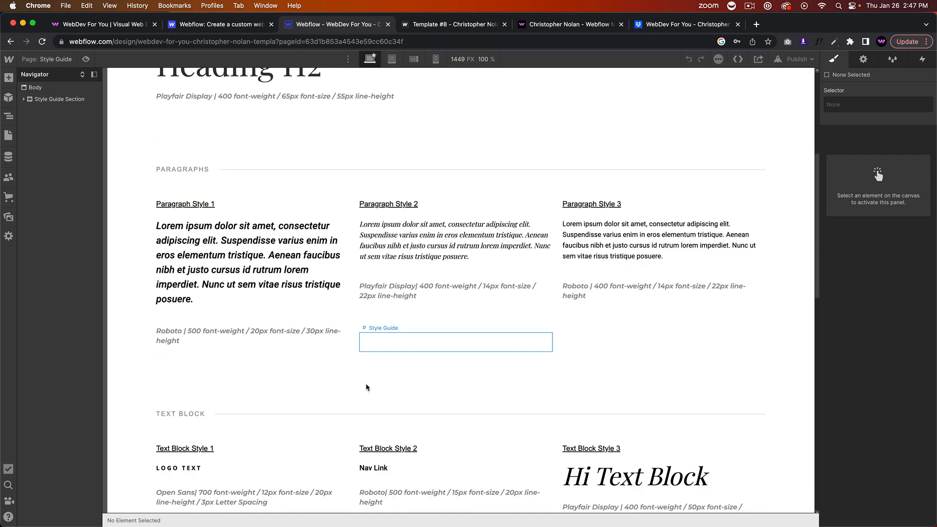
pyautogui.scroll(-4, 367, 388)
pyautogui.scroll(-8, 366, 388)
pyautogui.scroll(-1, 451, 237)
pyautogui.click(452, 236)
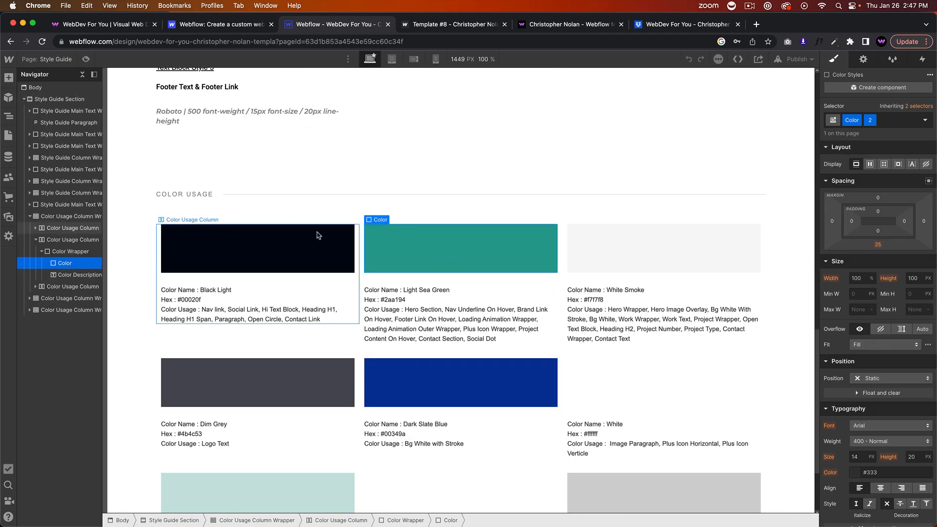
pyautogui.scroll(-5, 872, 386)
pyautogui.scroll(2, 872, 386)
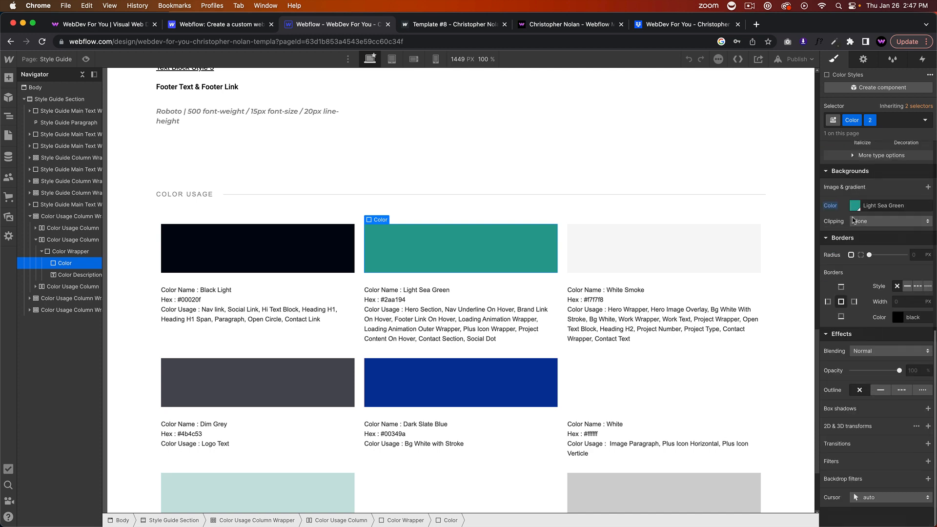
pyautogui.click(857, 206)
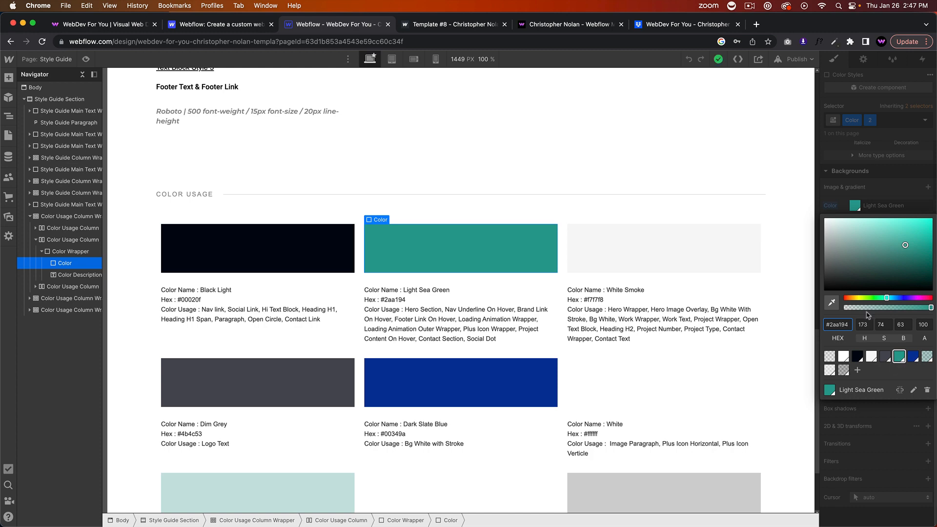
pyautogui.scroll(-3, 511, 257)
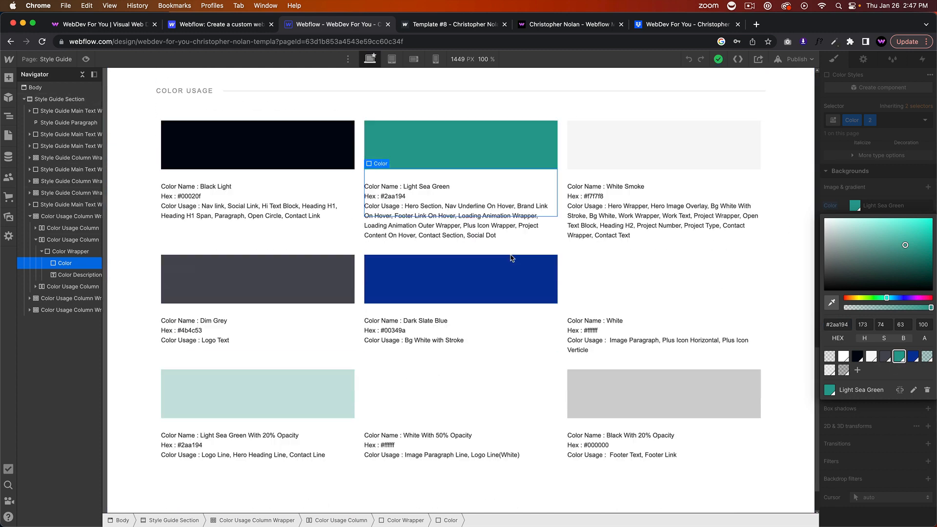
pyautogui.click(511, 274)
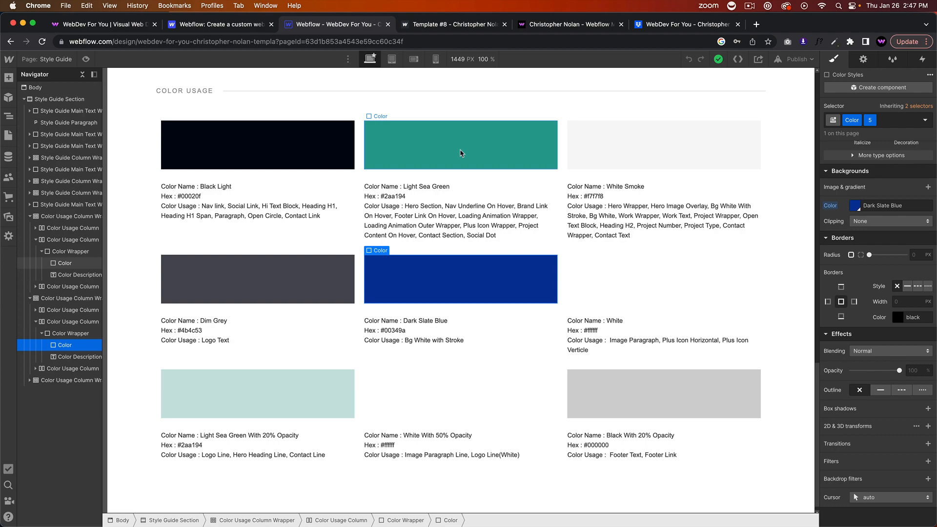
pyautogui.click(437, 223)
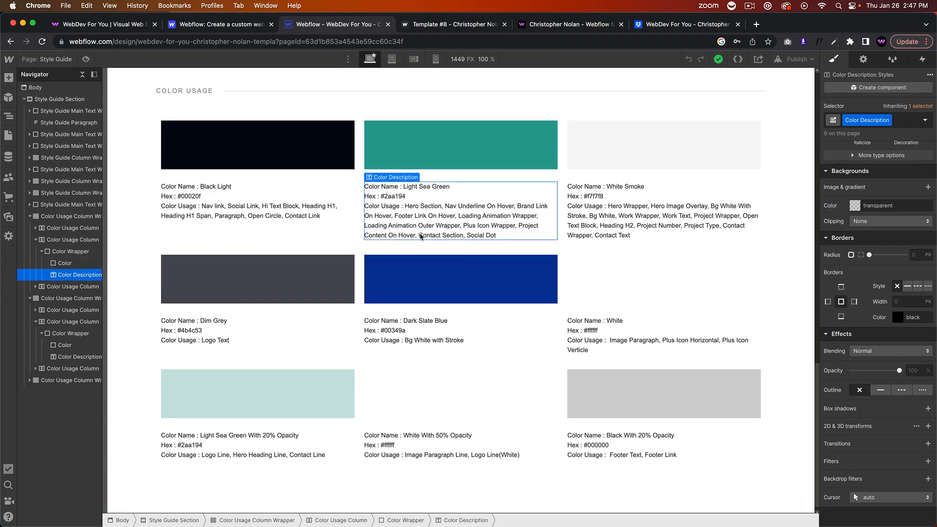
pyautogui.scroll(15, 455, 283)
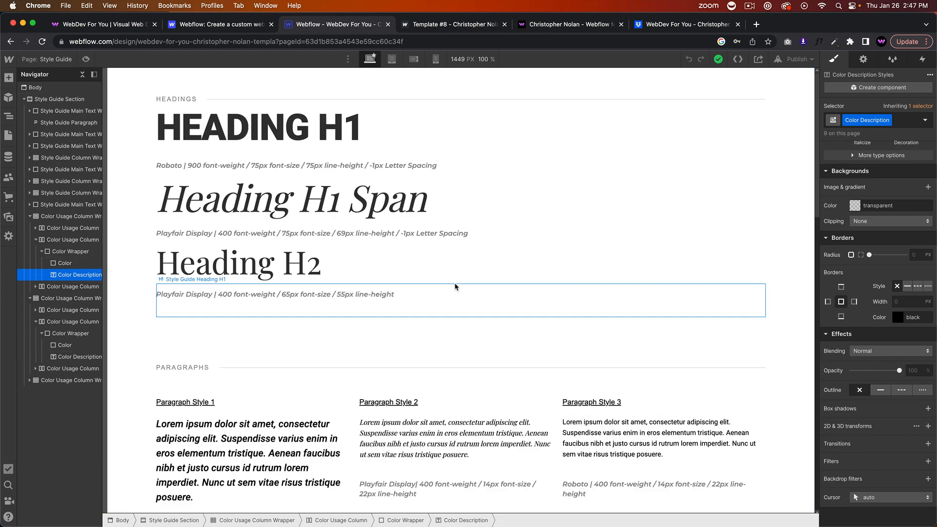
pyautogui.scroll(-15, 453, 278)
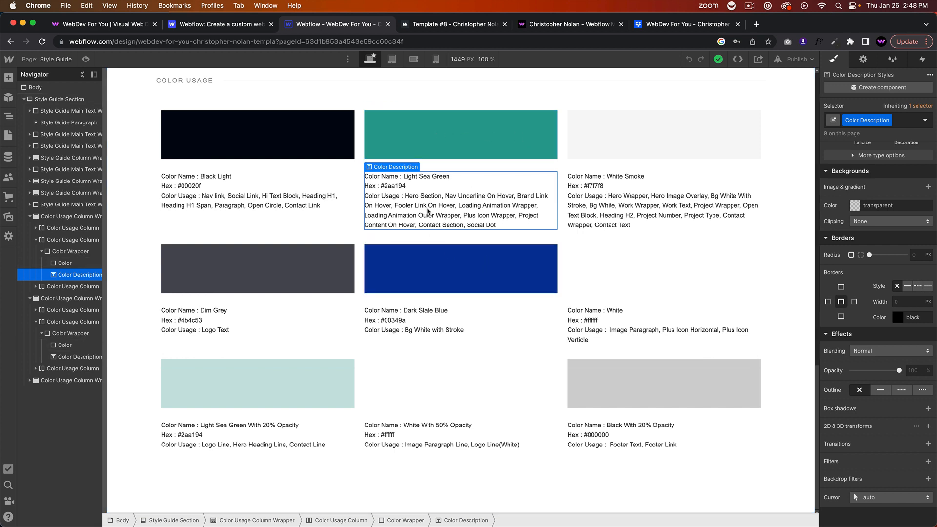
pyautogui.scroll(10, 532, 235)
pyautogui.scroll(5, 483, 169)
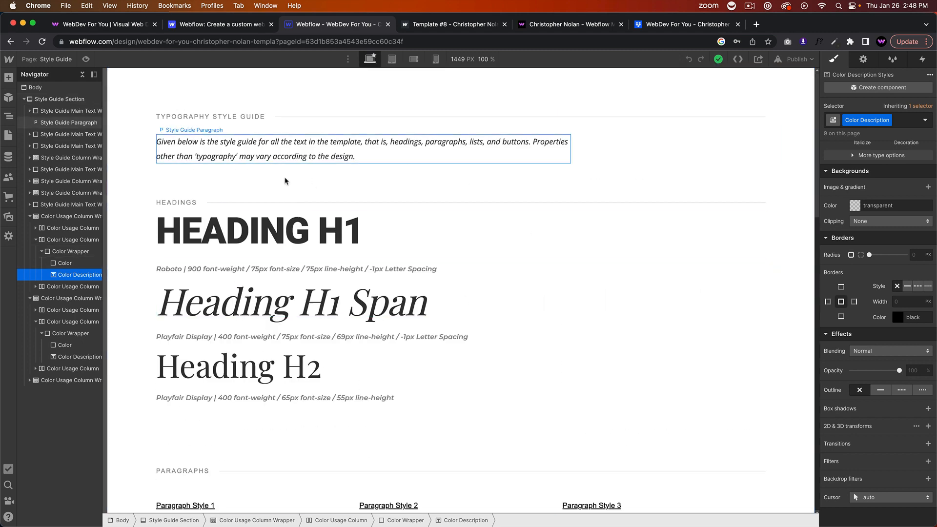
# Switch to the Home page and select the word BASED in the hero H1 for editing
pyautogui.click(9, 97)
pyautogui.click(52, 92)
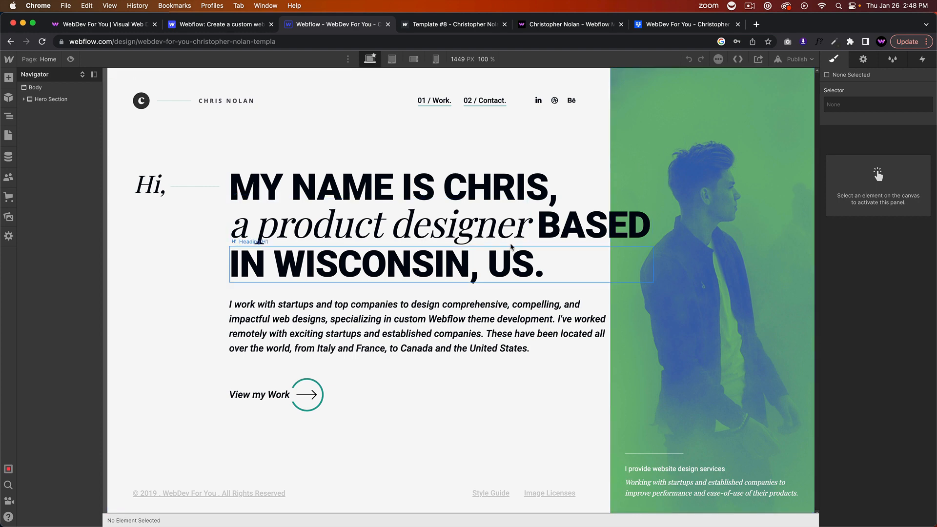
pyautogui.click(365, 183)
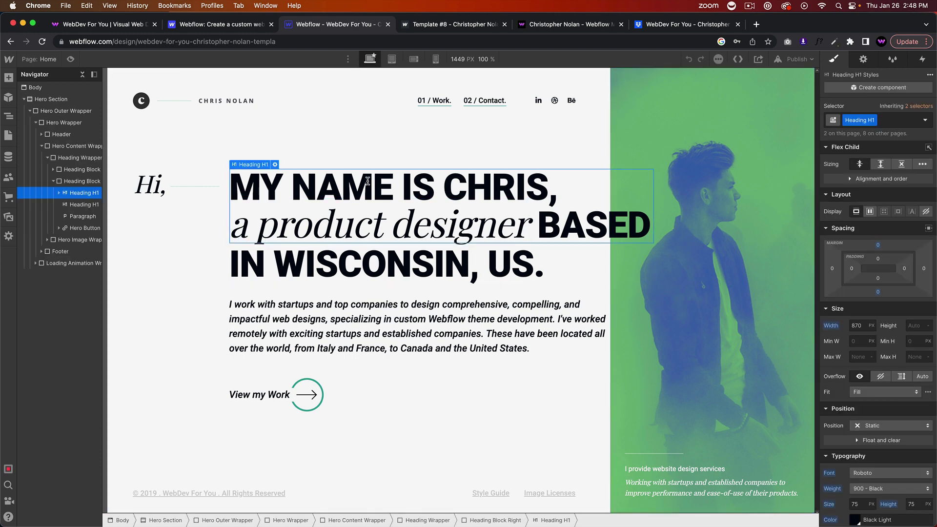
pyautogui.tripleClick(459, 181)
pyautogui.click(513, 187)
pyautogui.doubleClick(586, 225)
pyautogui.write('ASD')
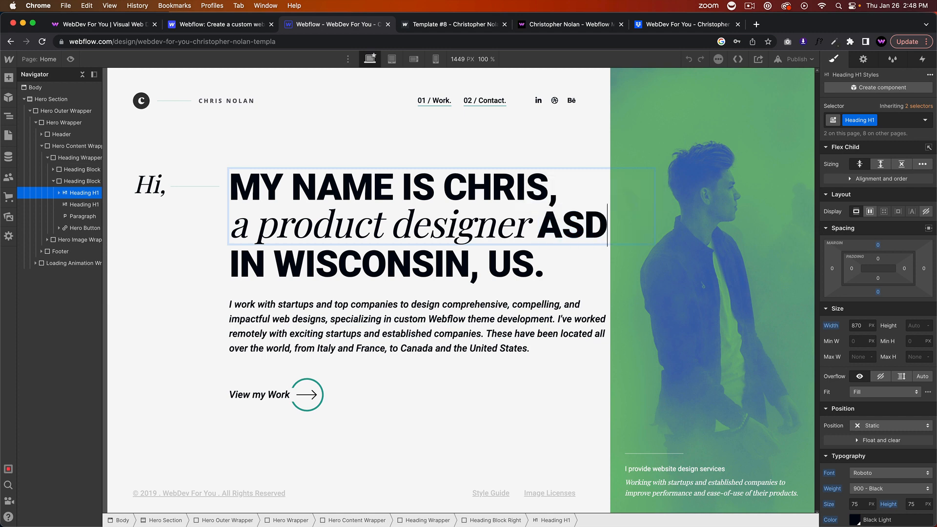
pyautogui.write('FSA')
# Undo the heading edit to restore BASED, select the hero photo and bring up its img_hero.jpg background layer
pyautogui.hotkey('ctrl', 'z')
pyautogui.click(543, 291)
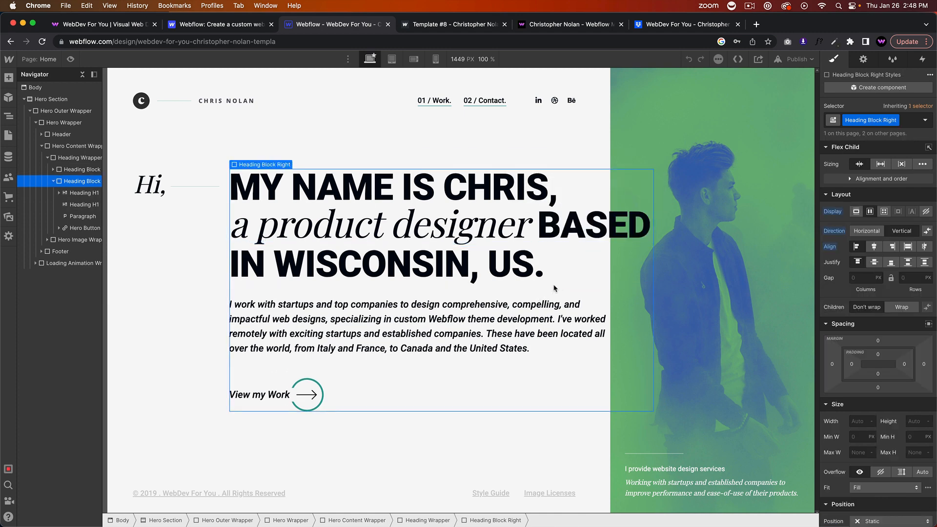
pyautogui.click(8, 155)
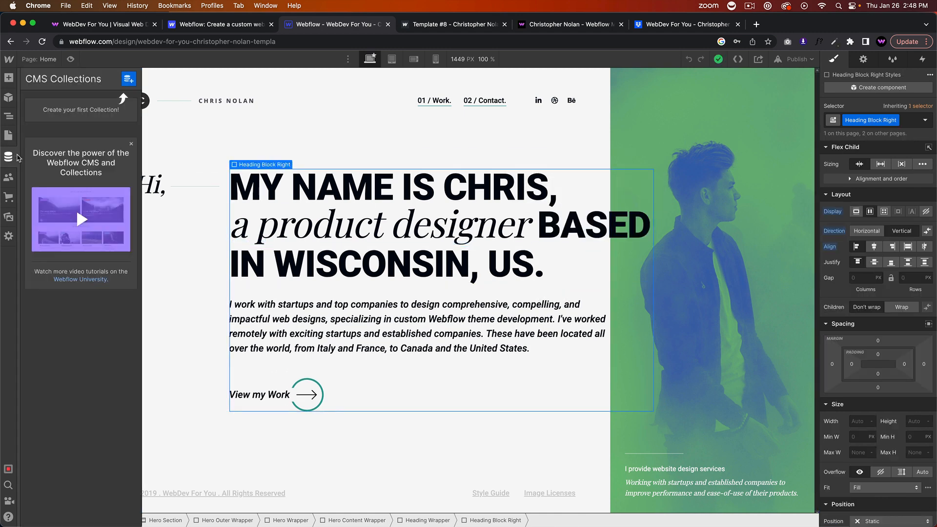
pyautogui.click(8, 136)
pyautogui.click(380, 225)
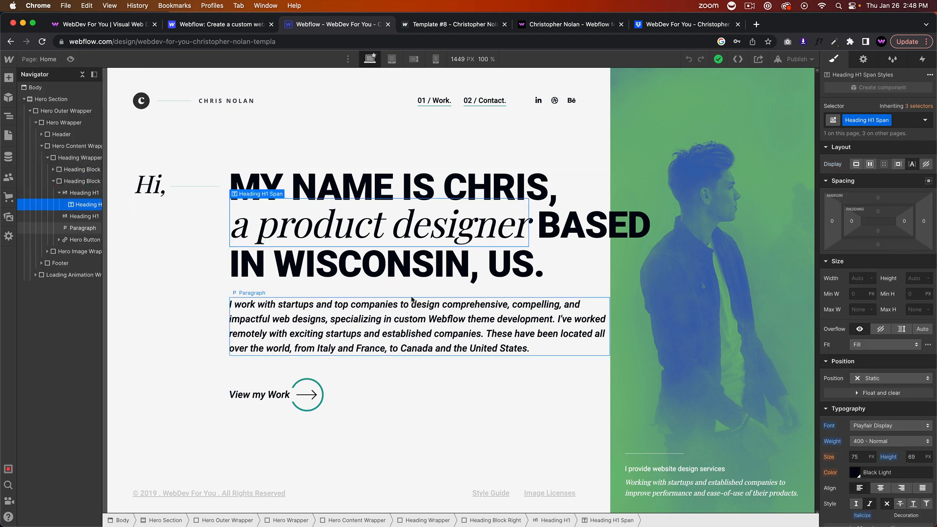
pyautogui.click(676, 308)
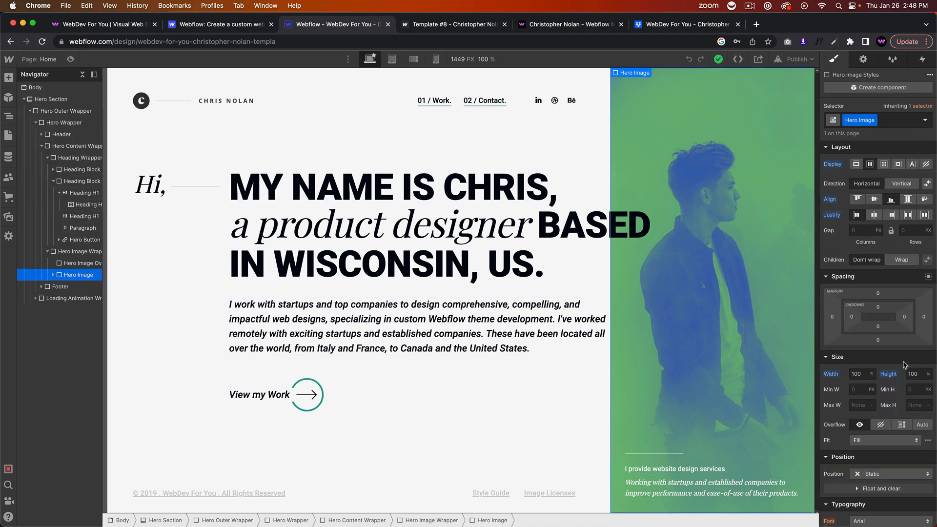
pyautogui.scroll(-8, 874, 330)
pyautogui.scroll(-8, 874, 366)
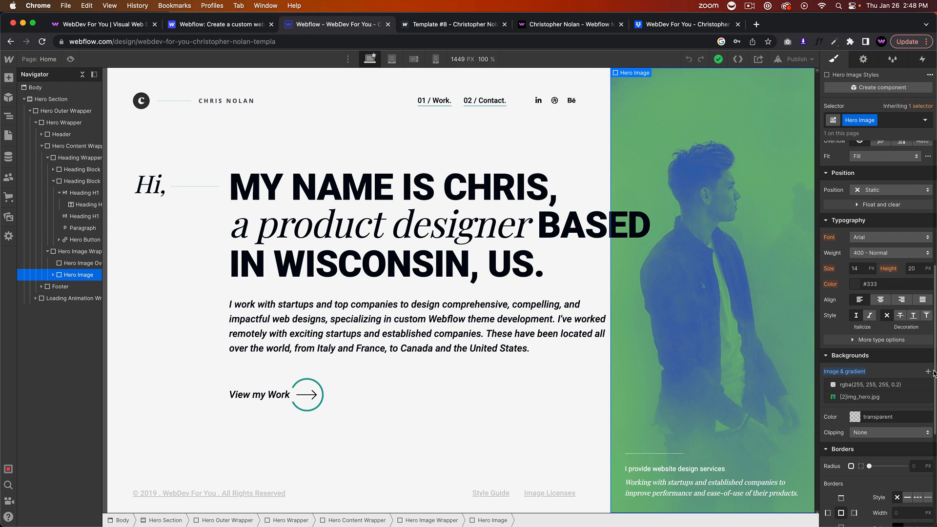
pyautogui.click(860, 384)
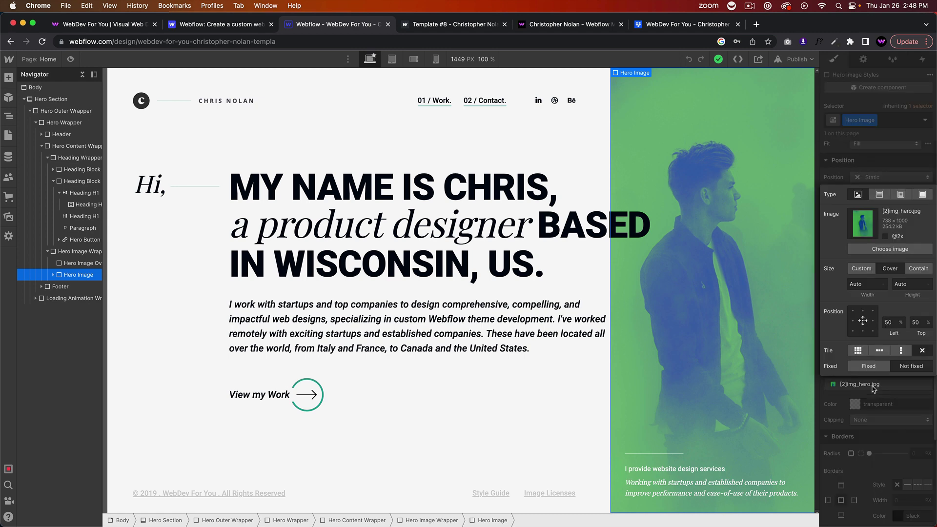
# Try the woman-in-beanie asset, then set img_hero.jpg as the hero section's background image
pyautogui.click(890, 249)
pyautogui.click(39, 156)
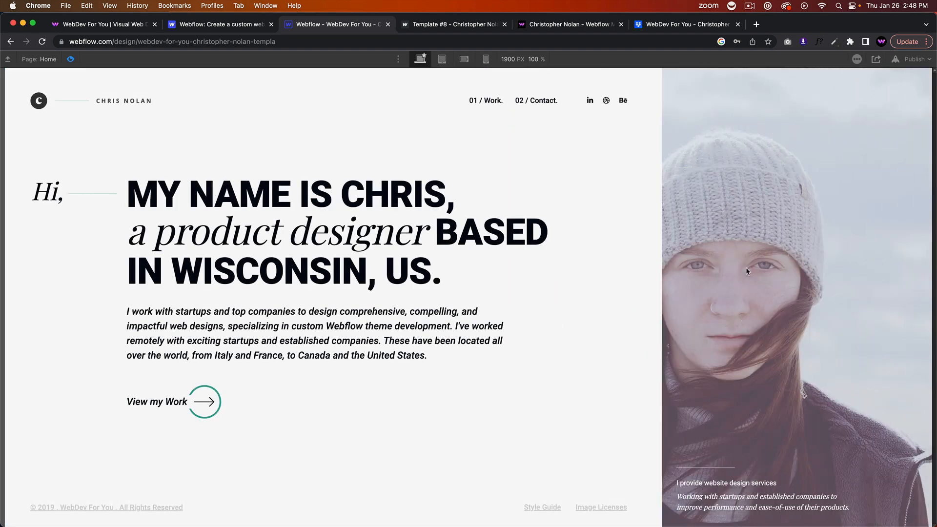
pyautogui.click(70, 58)
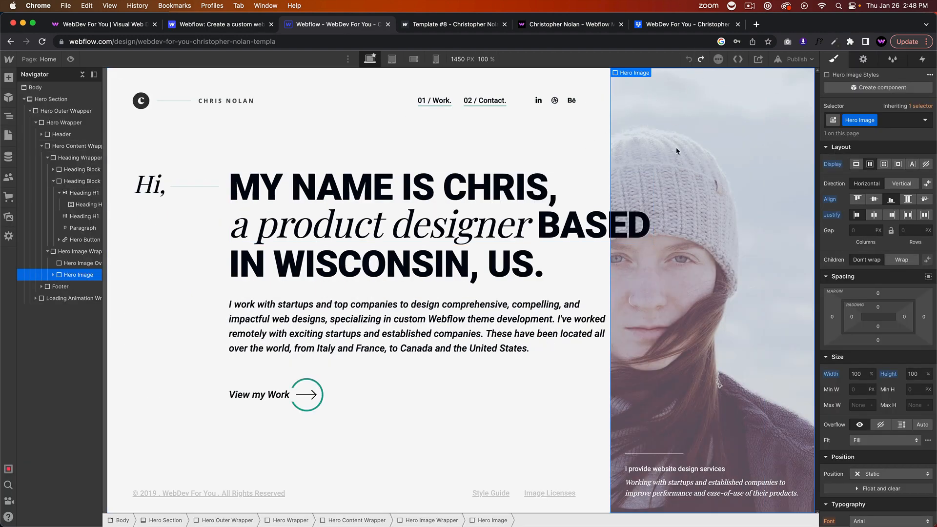
pyautogui.scroll(-5, 834, 331)
pyautogui.scroll(-2, 864, 407)
pyautogui.click(879, 436)
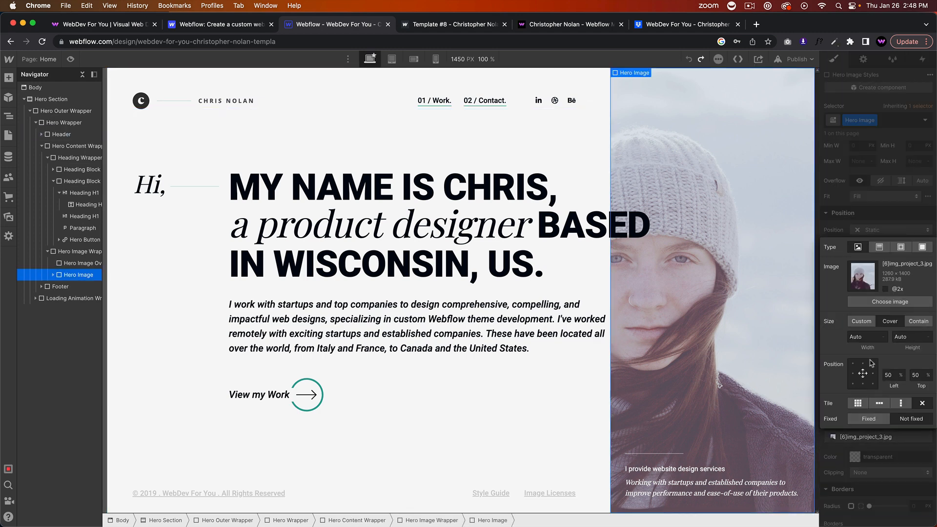
pyautogui.click(890, 301)
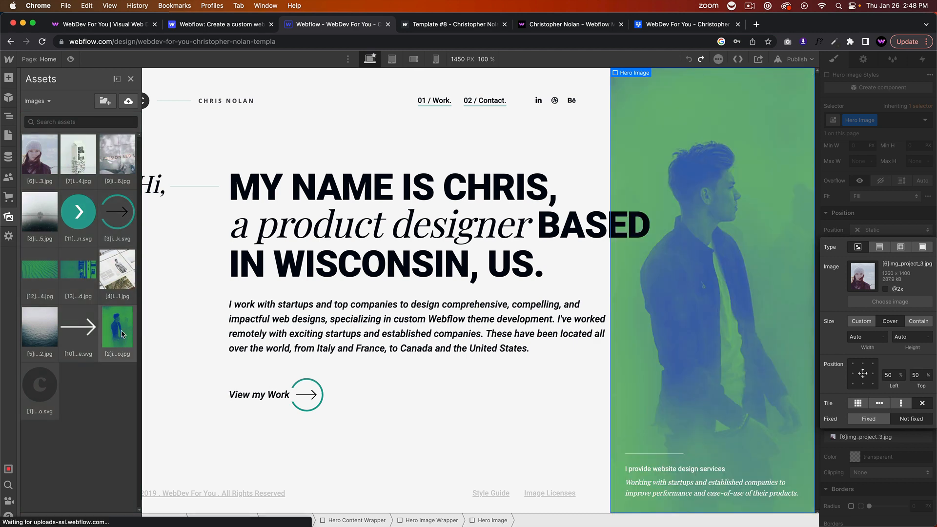
pyautogui.click(122, 334)
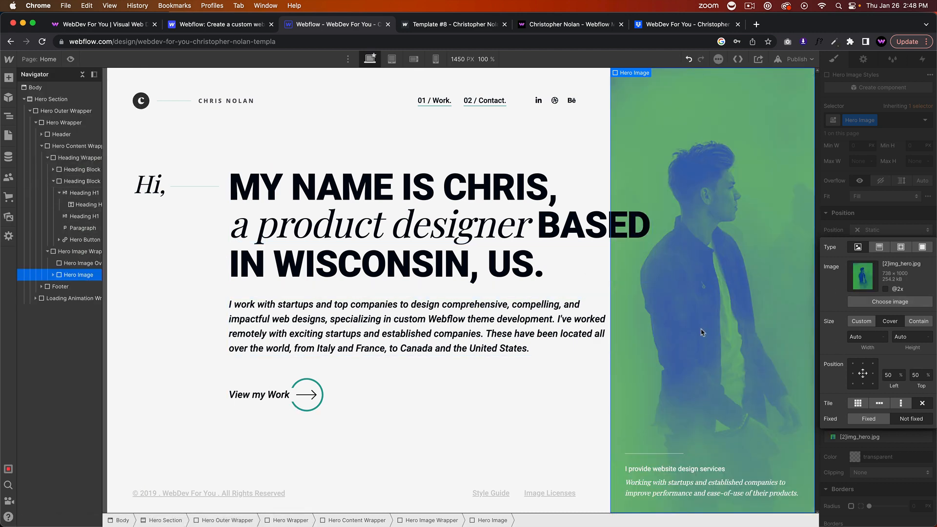
# Open the Work page from the Pages panel
pyautogui.click(549, 410)
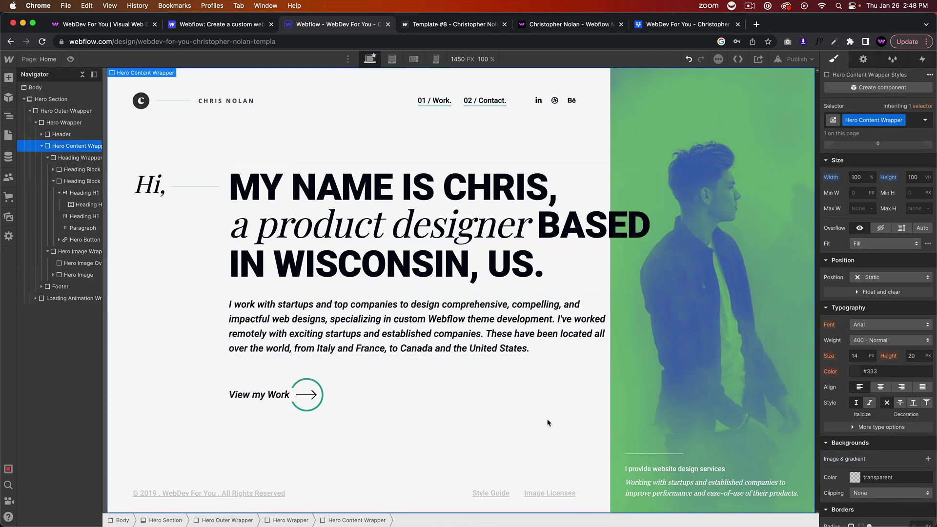
pyautogui.click(9, 135)
pyautogui.click(44, 148)
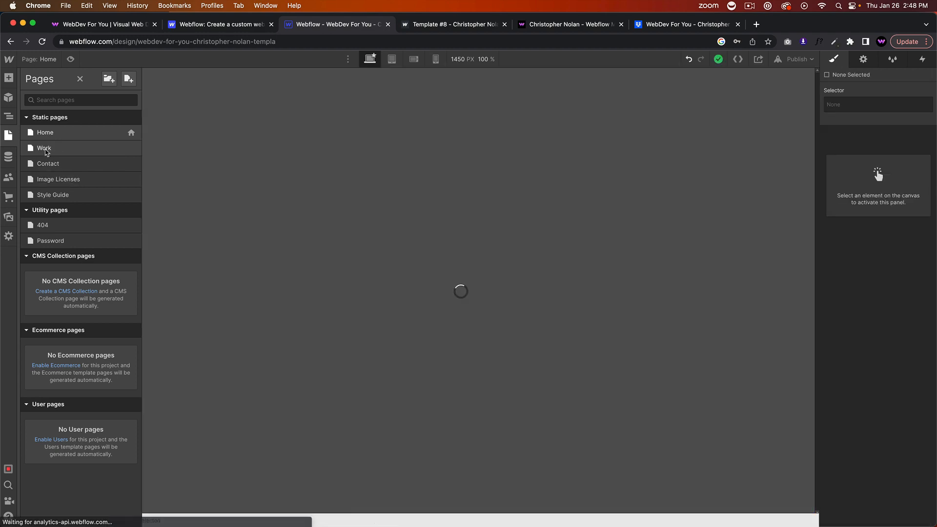
pyautogui.scroll(-10, 320, 264)
pyautogui.scroll(-3, 321, 263)
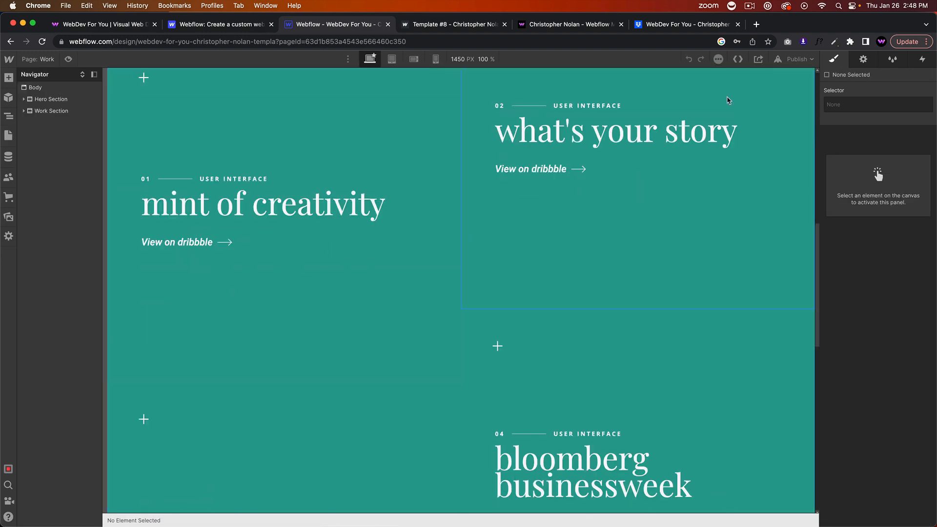
# Switch to the documentation PDF and read the Adding Projects instructions on pages 11–12
pyautogui.click(681, 24)
pyautogui.scroll(-10, 512, 345)
pyautogui.scroll(-8, 409, 354)
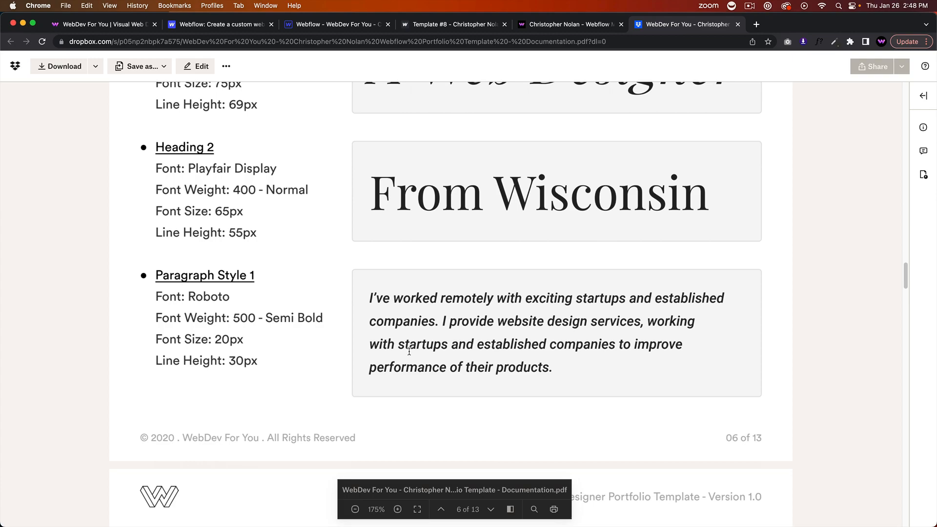
pyautogui.scroll(-10, 408, 353)
pyautogui.scroll(-10, 409, 353)
pyautogui.scroll(-8, 409, 353)
pyautogui.scroll(-5, 408, 352)
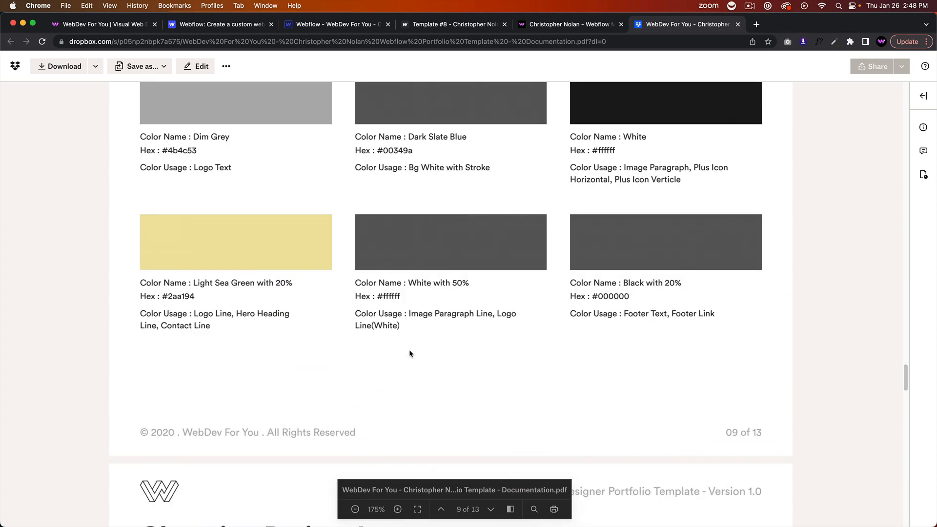
pyautogui.scroll(-10, 410, 354)
pyautogui.scroll(-4, 409, 354)
pyautogui.scroll(-3, 409, 354)
pyautogui.scroll(-3, 333, 295)
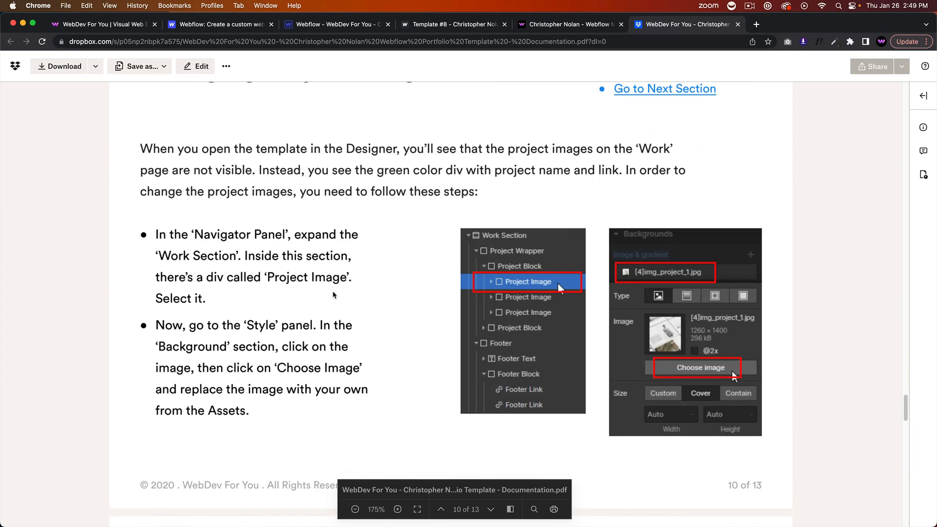
pyautogui.scroll(-5, 332, 294)
pyautogui.scroll(-4, 340, 289)
pyautogui.scroll(-3, 339, 289)
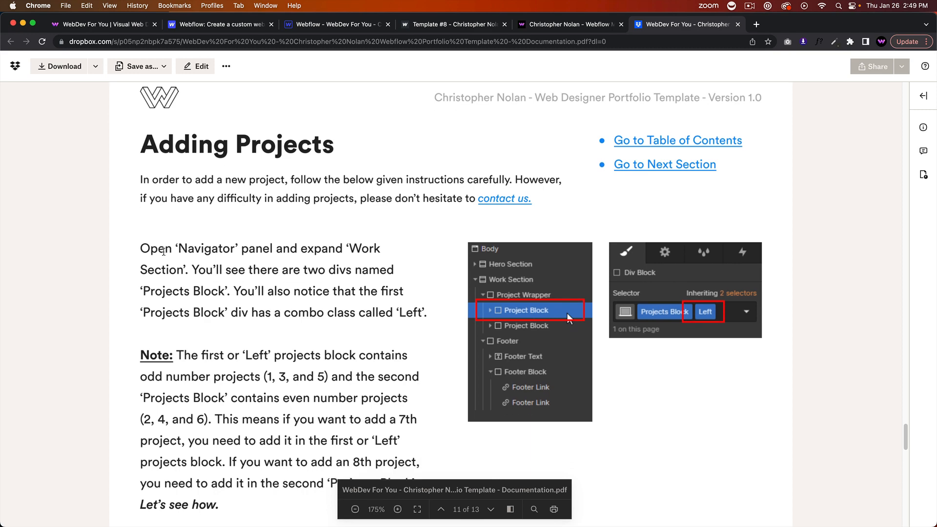
pyautogui.scroll(-3, 164, 251)
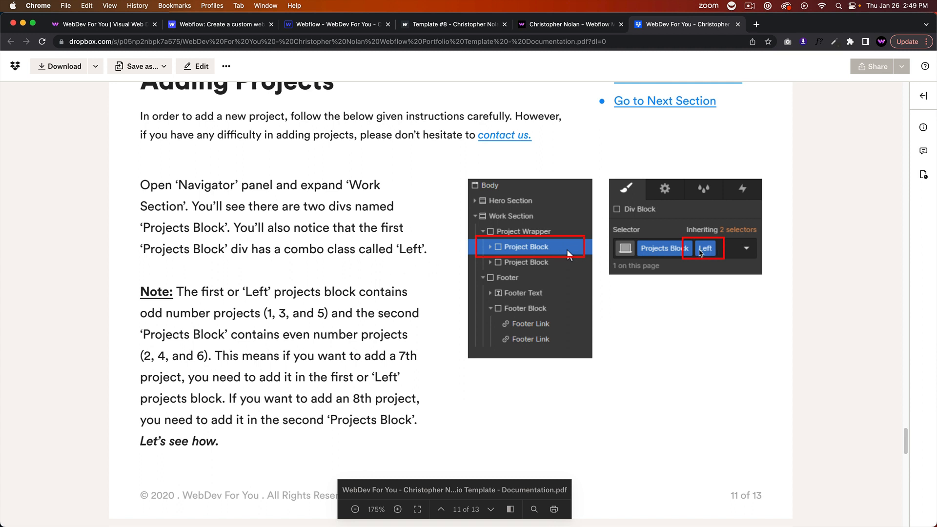
pyautogui.scroll(-1, 209, 297)
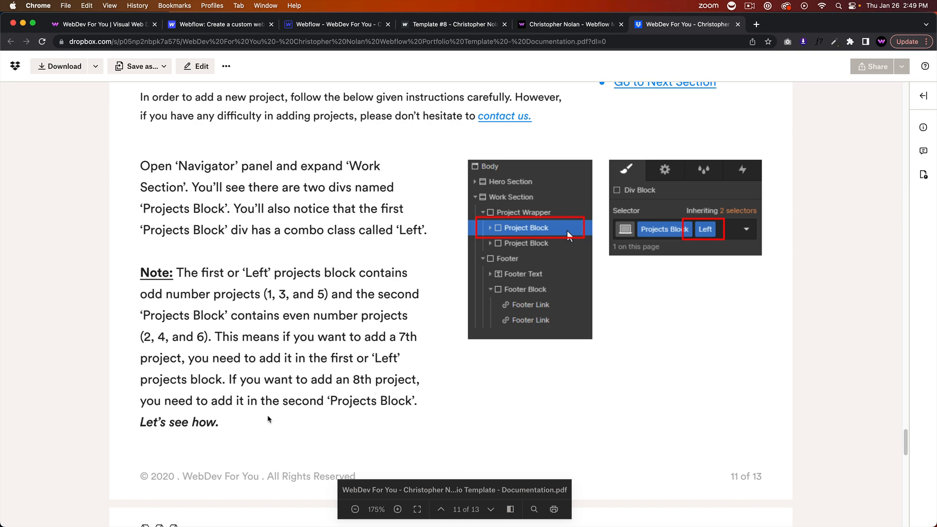
pyautogui.scroll(-5, 293, 425)
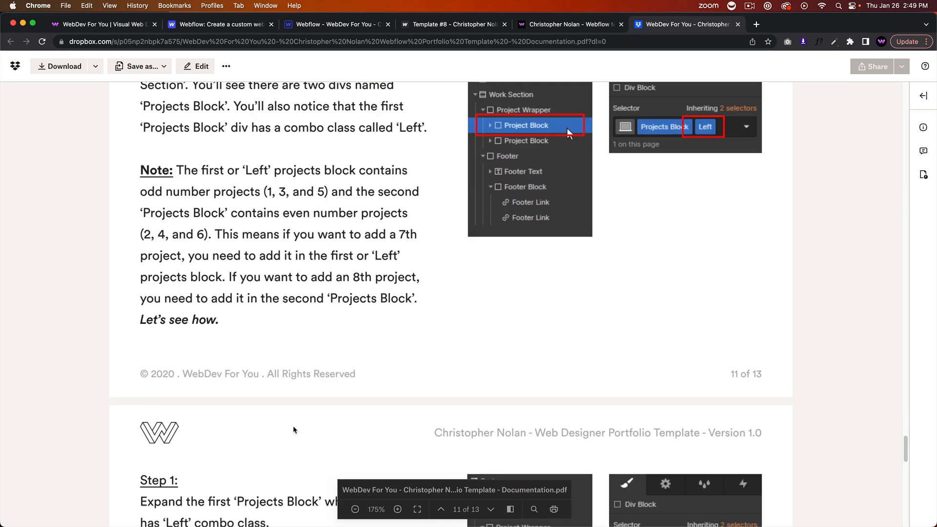
pyautogui.scroll(-5, 293, 426)
pyautogui.scroll(-2, 293, 426)
pyautogui.scroll(-1, 295, 427)
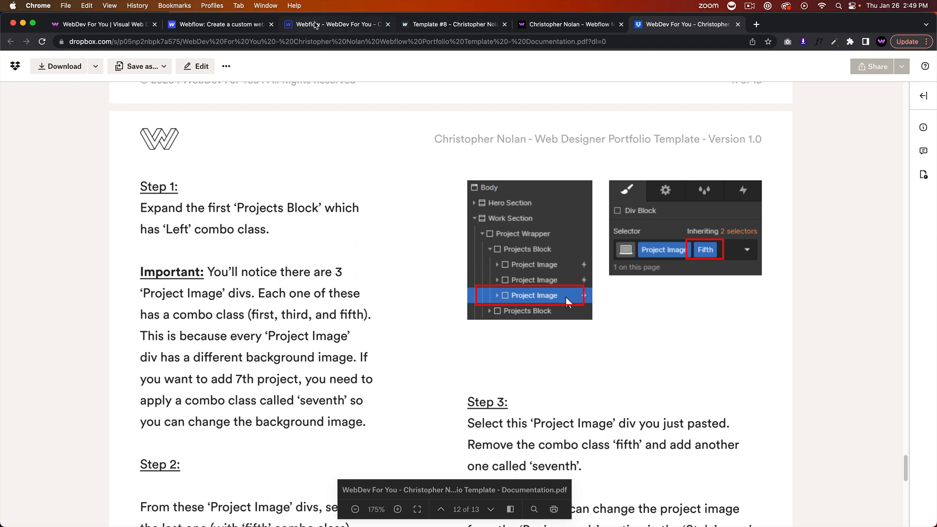
# Back in the designer, expand Work Section, Project Wrapper and the Projects Blocks in the Navigator
pyautogui.click(335, 24)
pyautogui.click(30, 111)
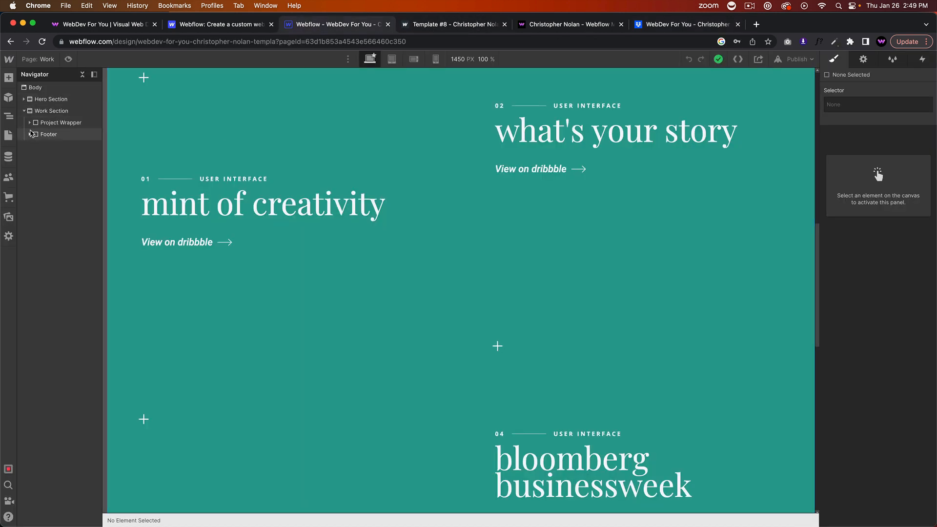
pyautogui.click(30, 122)
pyautogui.click(36, 145)
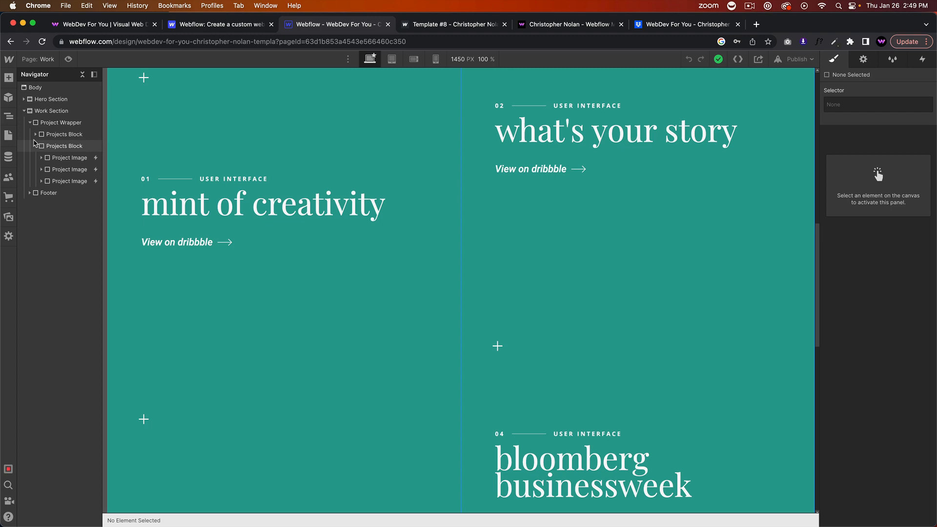
# Click through the project images in both blocks, ending on the sixth project image
pyautogui.click(66, 146)
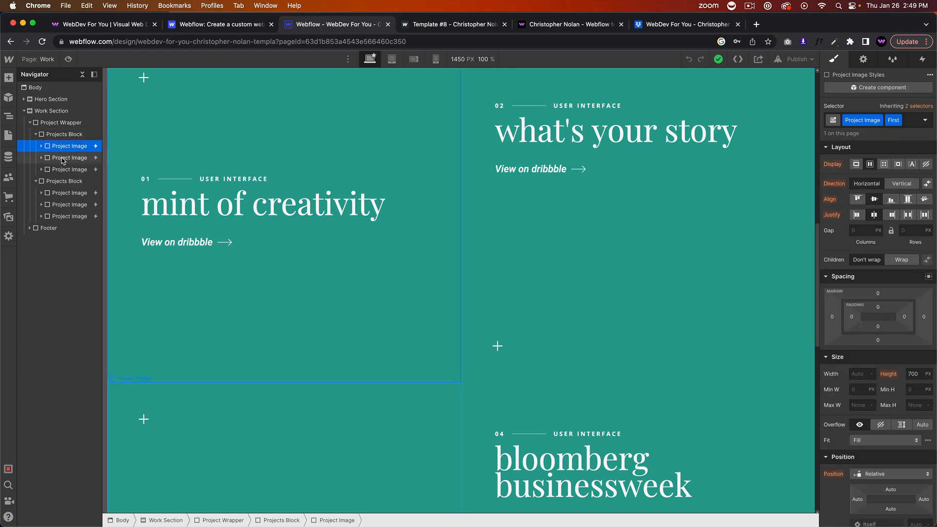
pyautogui.click(64, 158)
pyautogui.click(66, 157)
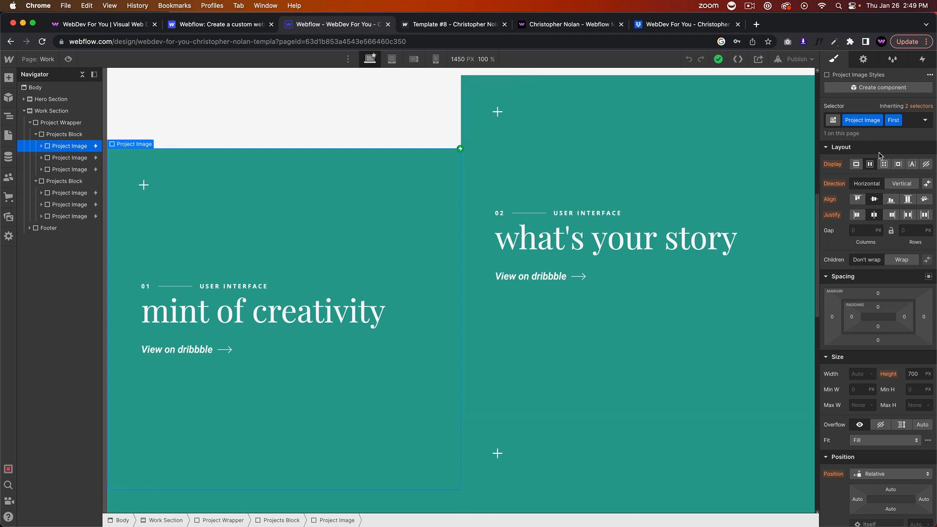
pyautogui.click(66, 168)
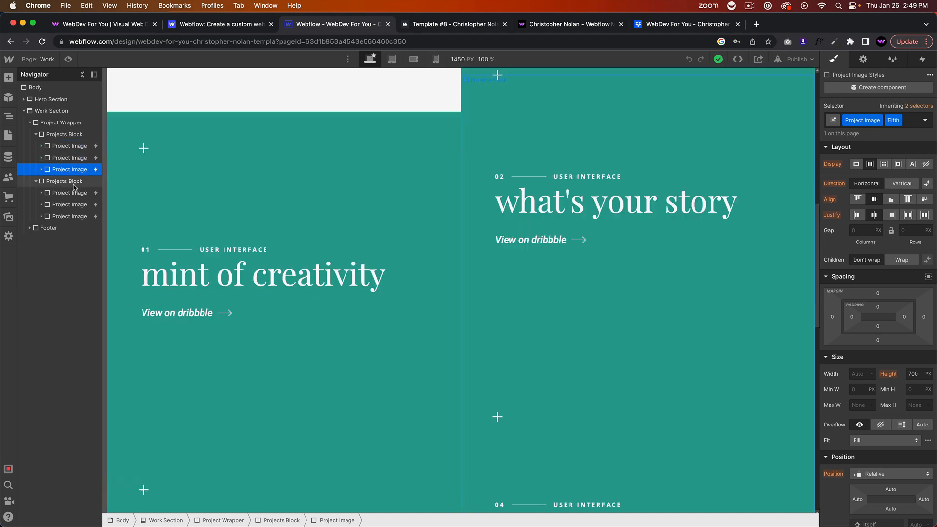
pyautogui.click(64, 181)
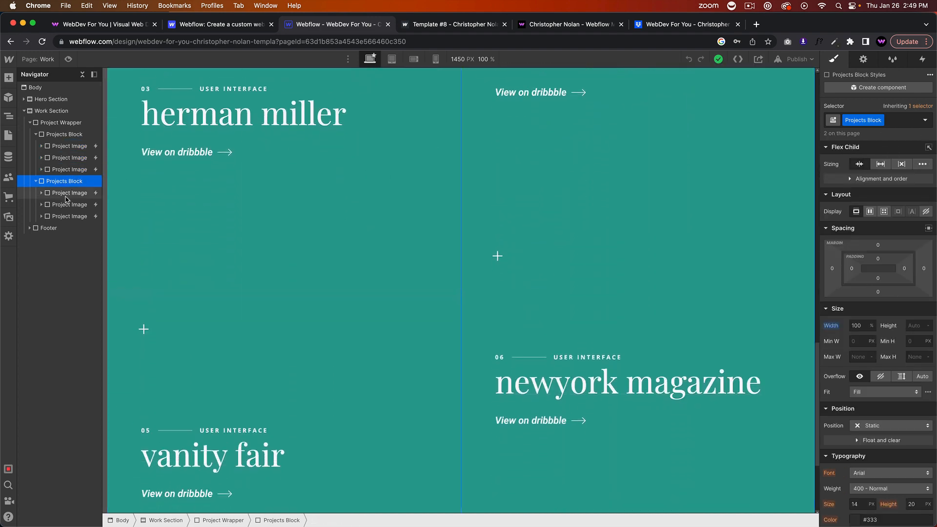
pyautogui.click(65, 193)
pyautogui.click(66, 204)
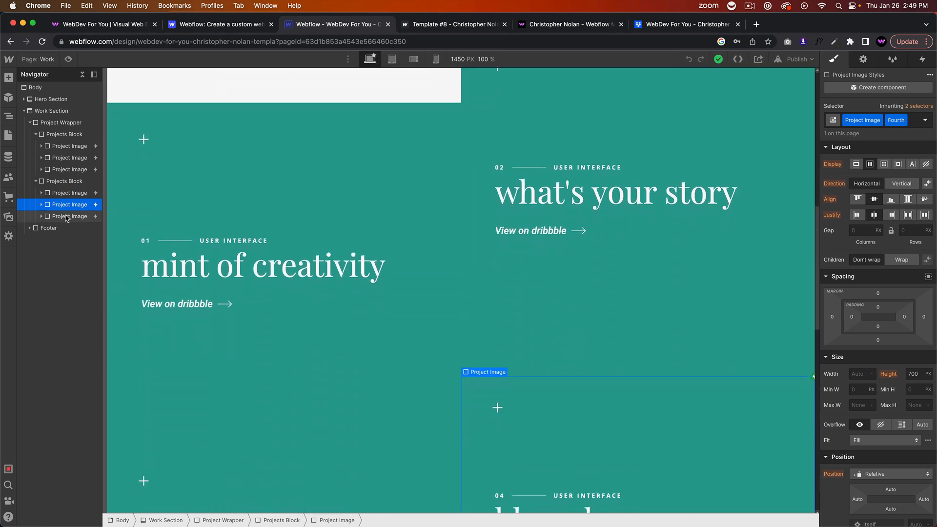
pyautogui.click(66, 216)
pyautogui.scroll(-5, 581, 275)
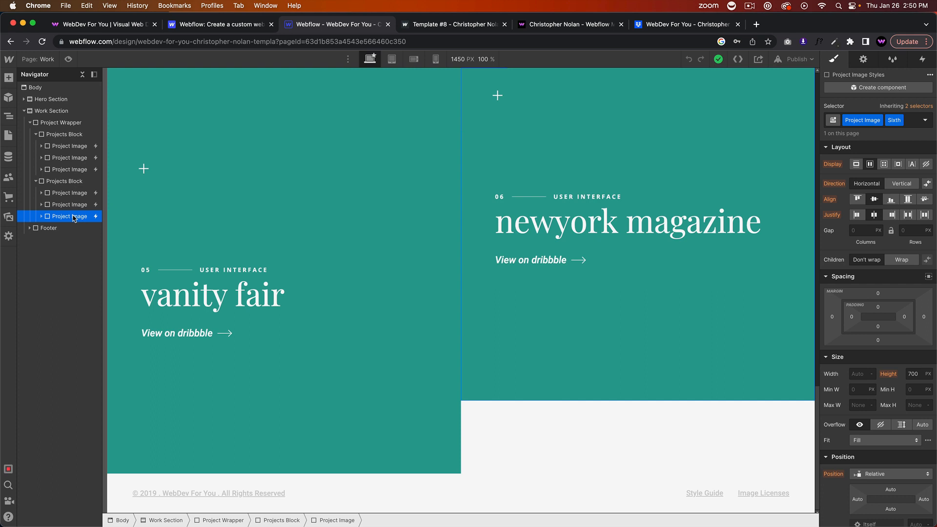
# Paste a copy of the sixth project image, replace its Sixth combo class with Eigth, and preview the Work page
pyautogui.press('super+c')
pyautogui.press('super+v')
pyautogui.scroll(-5, 624, 351)
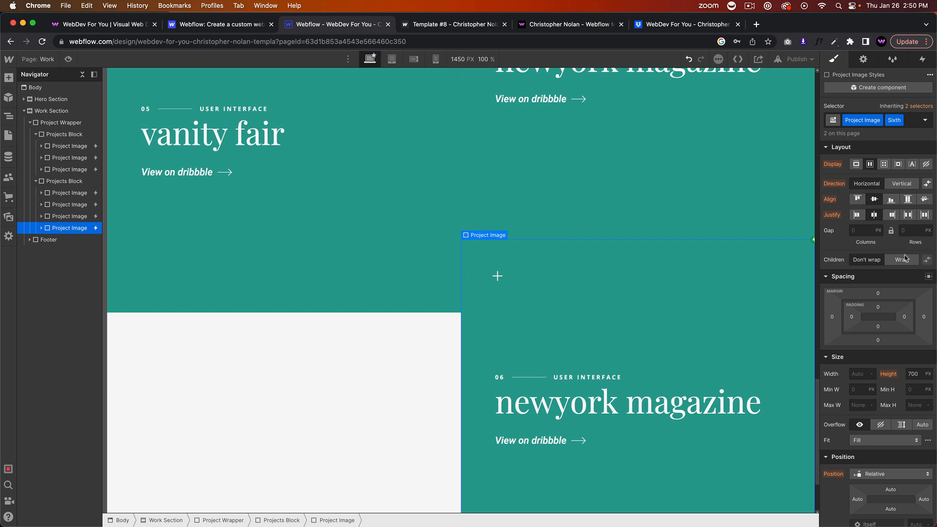
pyautogui.click(902, 120)
pyautogui.press('BackSpace')
pyautogui.click(901, 120)
pyautogui.write('Eig')
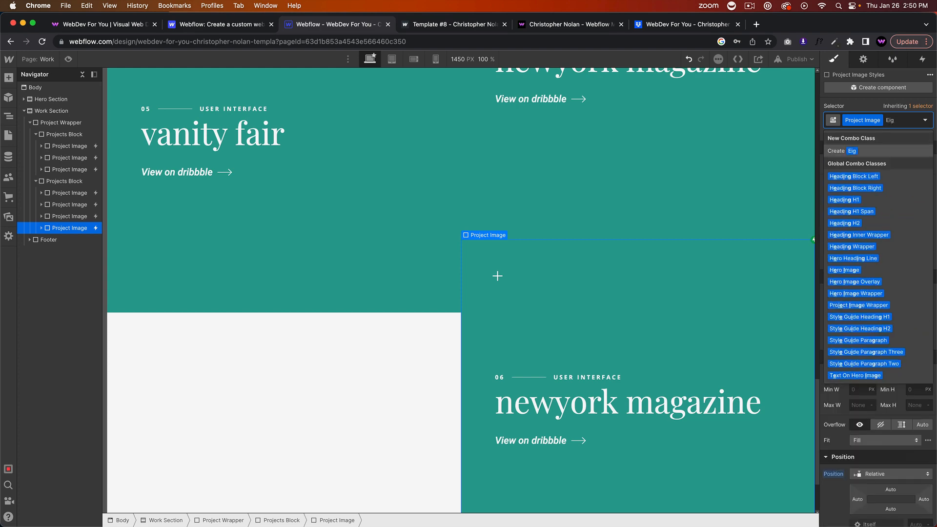
pyautogui.write('h')
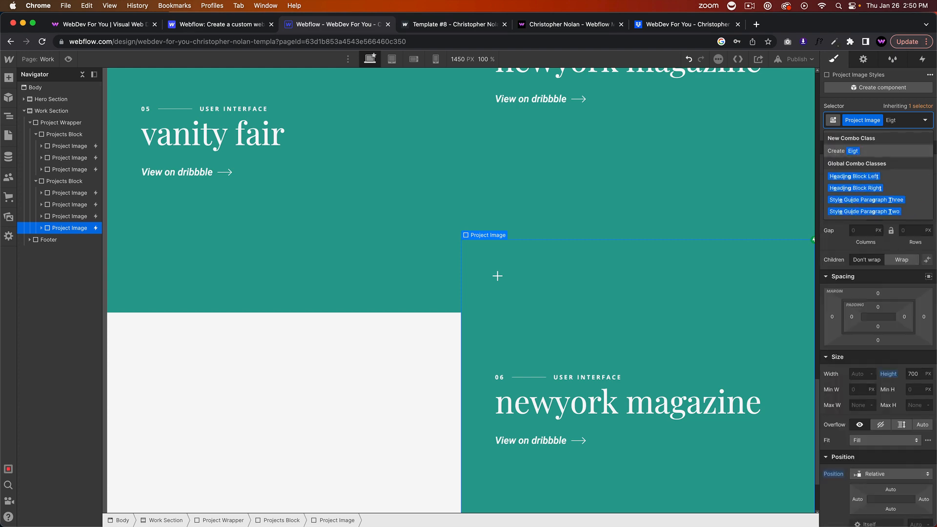
pyautogui.write('h')
pyautogui.press('Return')
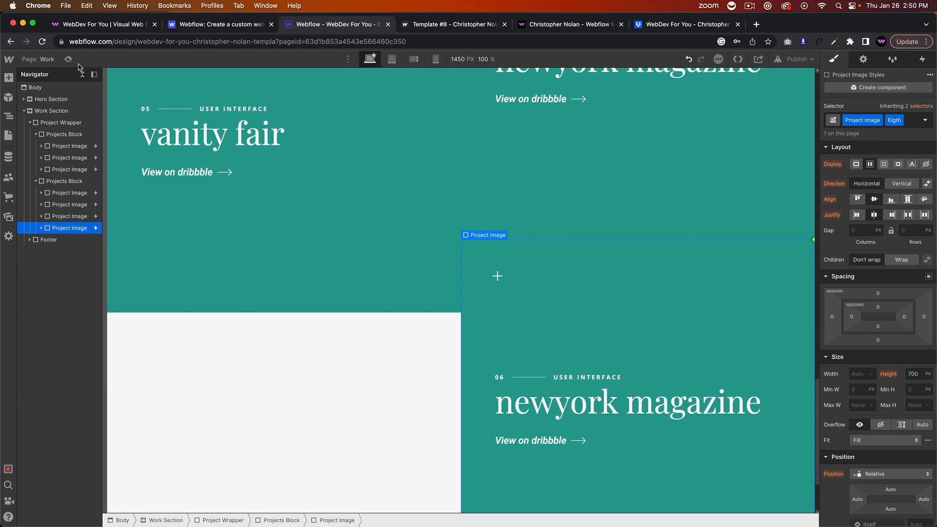
pyautogui.click(68, 59)
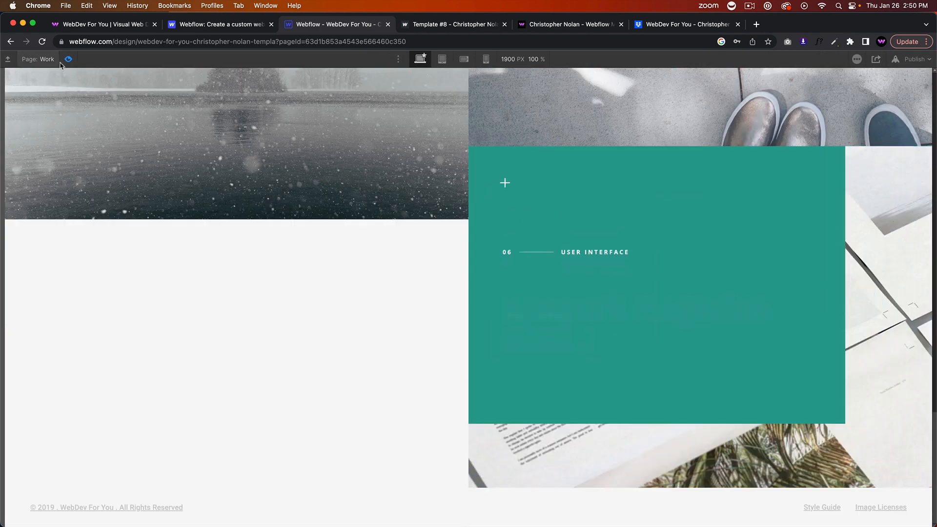
# Leave preview and expand the new block's Open Circle, plus icon wrapper and Project Content layers
pyautogui.click(68, 59)
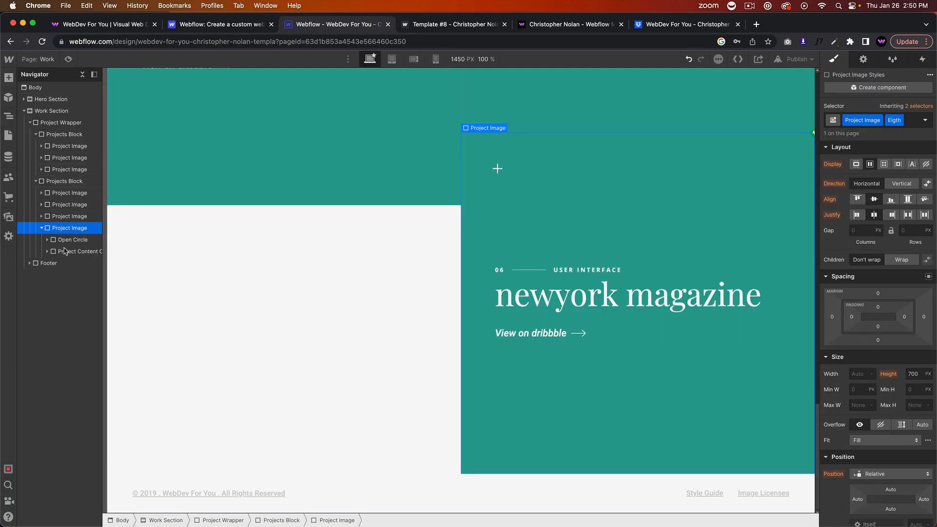
pyautogui.click(47, 239)
pyautogui.click(47, 263)
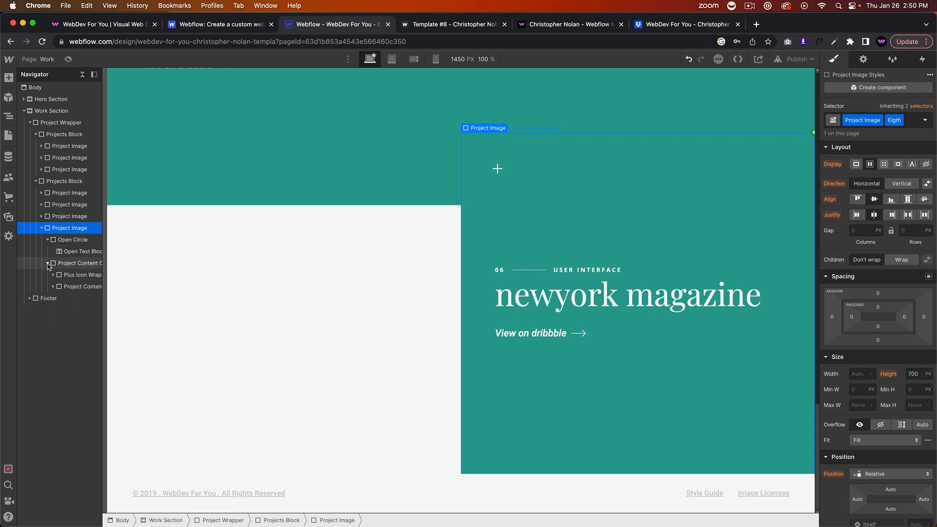
pyautogui.click(53, 275)
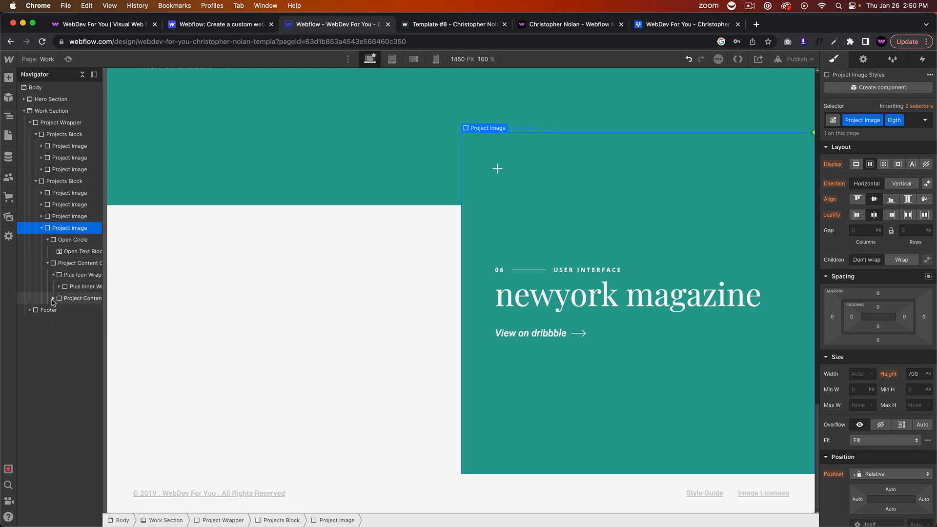
pyautogui.click(53, 299)
pyautogui.click(76, 309)
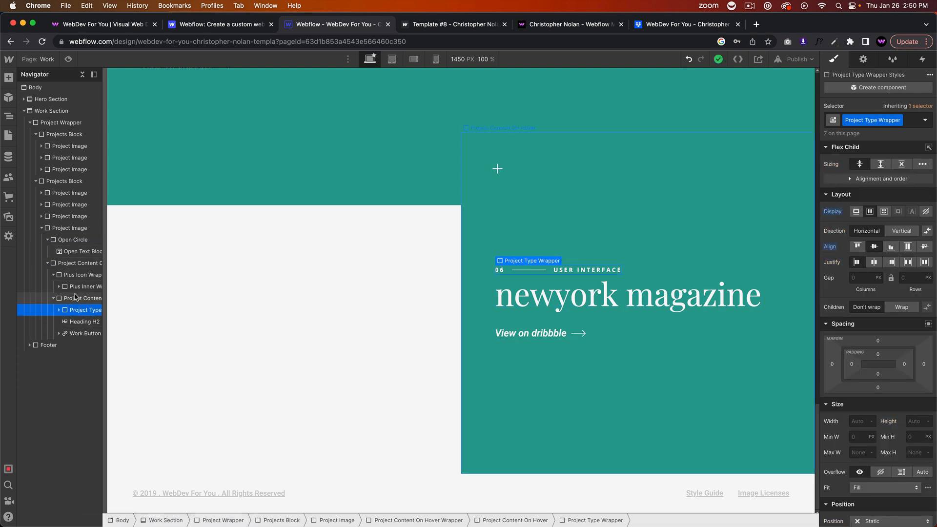
# Inspect the hover content wrapper and Project Content On Hover styles, then return to the documentation PDF
pyautogui.click(78, 263)
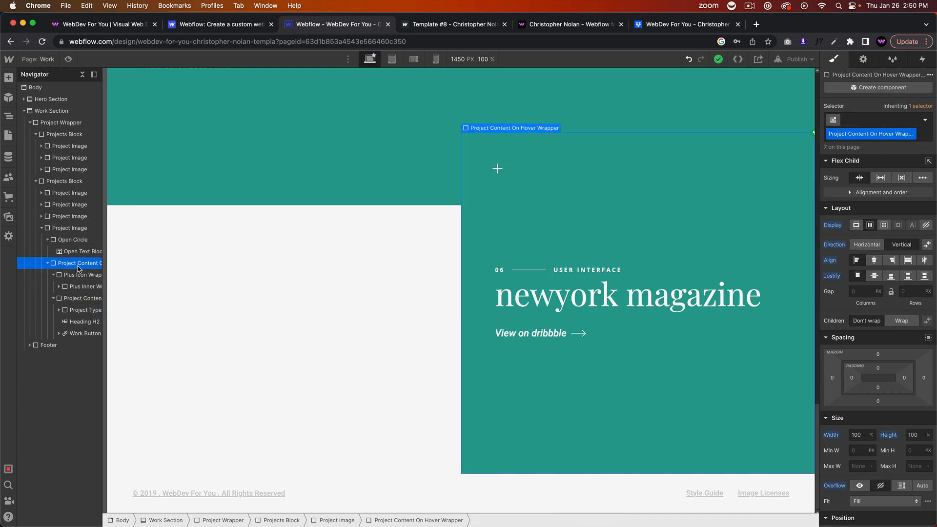
pyautogui.scroll(-5, 889, 364)
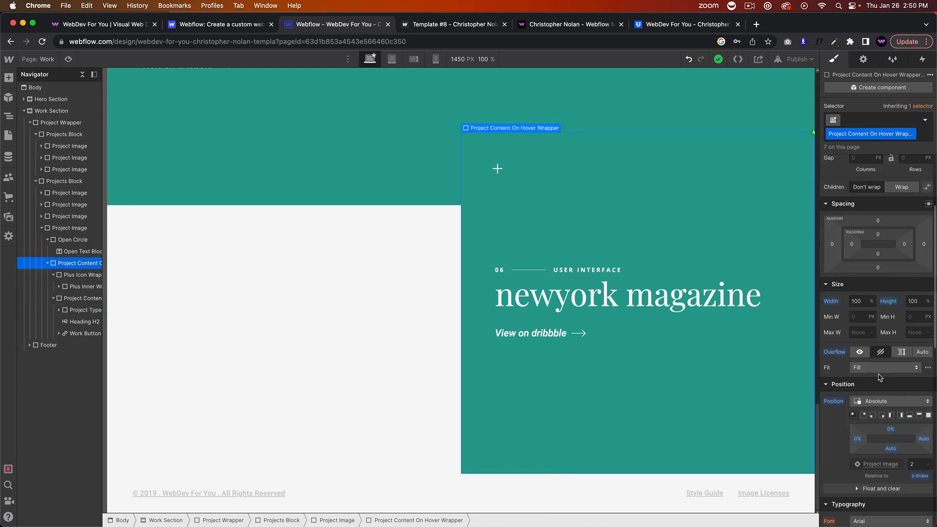
pyautogui.scroll(-5, 889, 364)
pyautogui.scroll(-5, 889, 363)
pyautogui.scroll(-5, 889, 364)
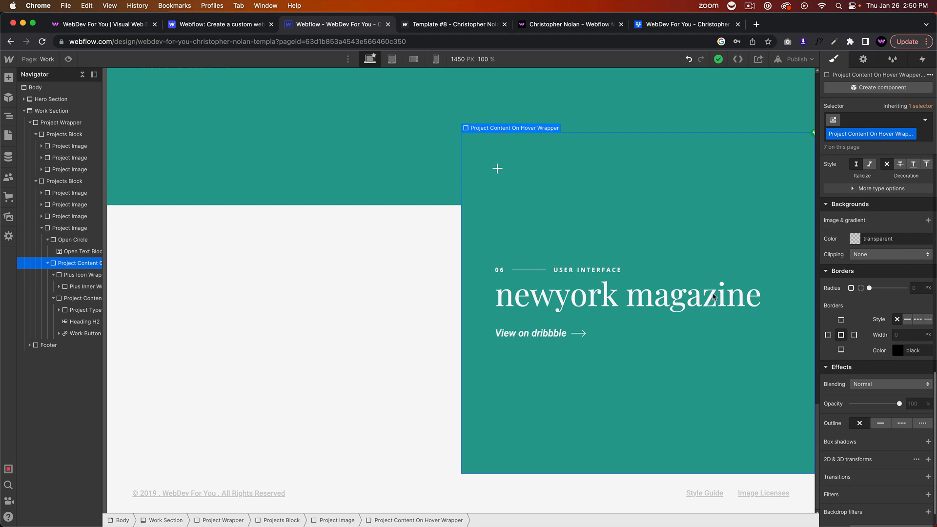
pyautogui.click(79, 299)
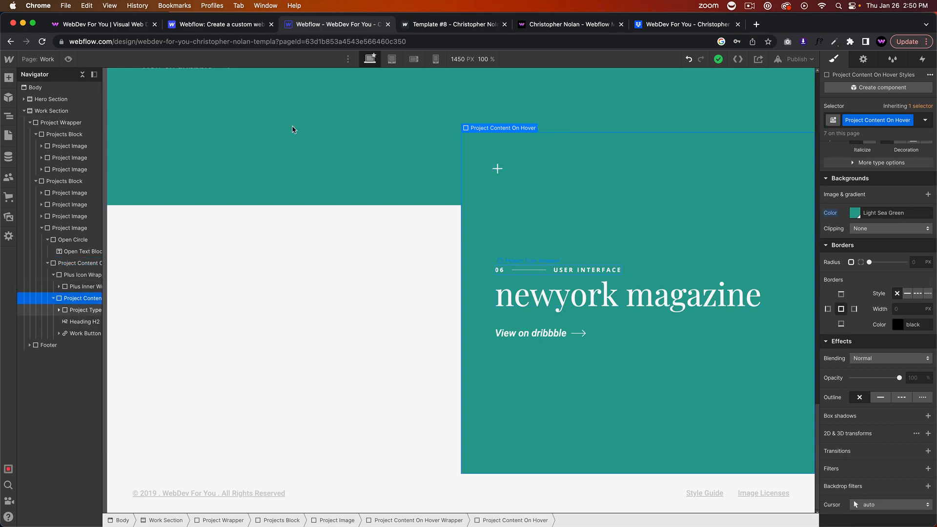
pyautogui.click(685, 24)
pyautogui.scroll(-5, 294, 337)
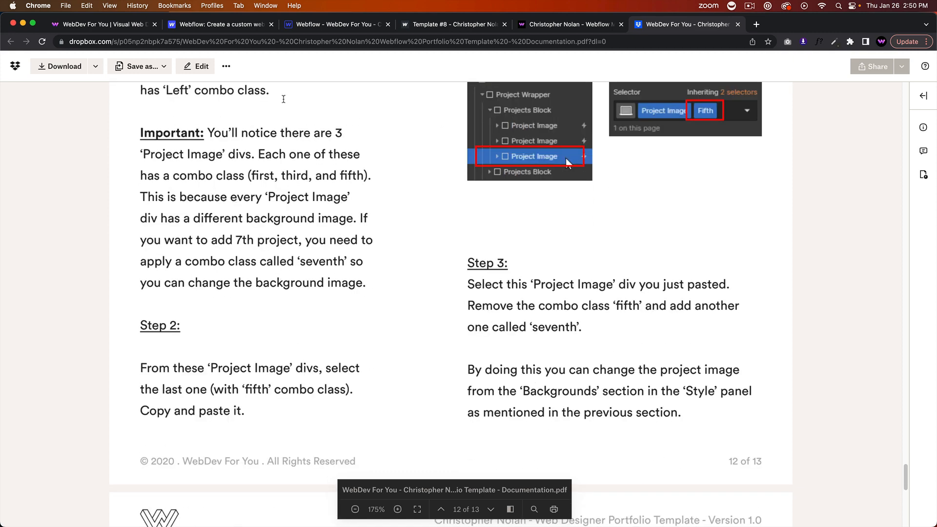
# Return to the Webflow tab and expand the eighth project block's plus icon, number, logo and button layers
pyautogui.click(336, 24)
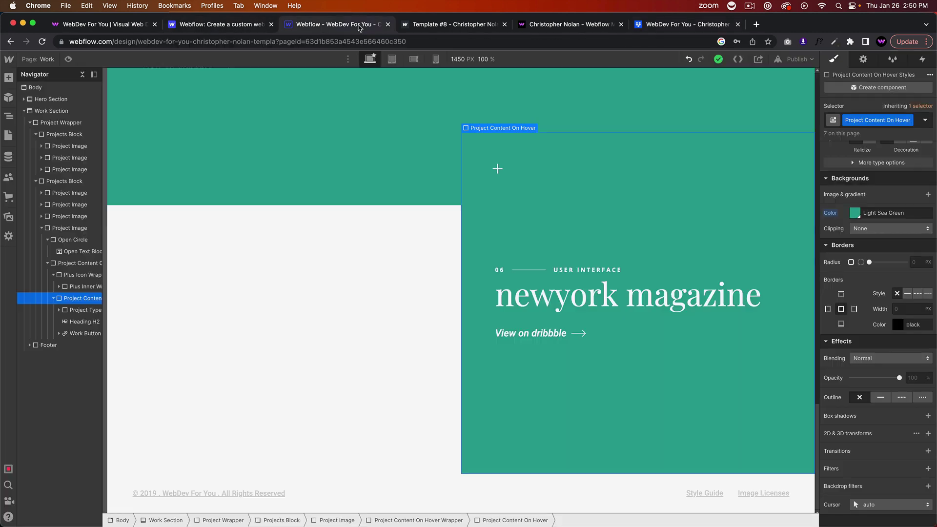
pyautogui.click(60, 286)
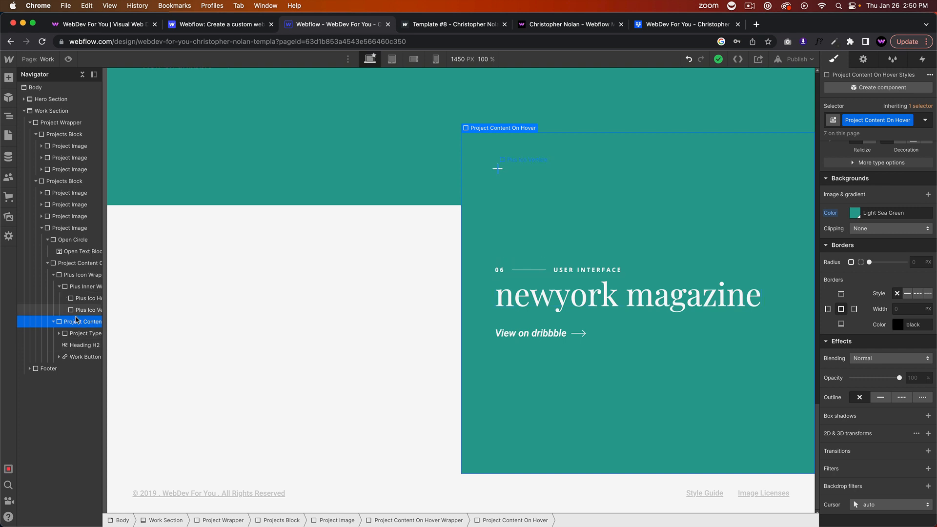
pyautogui.click(94, 75)
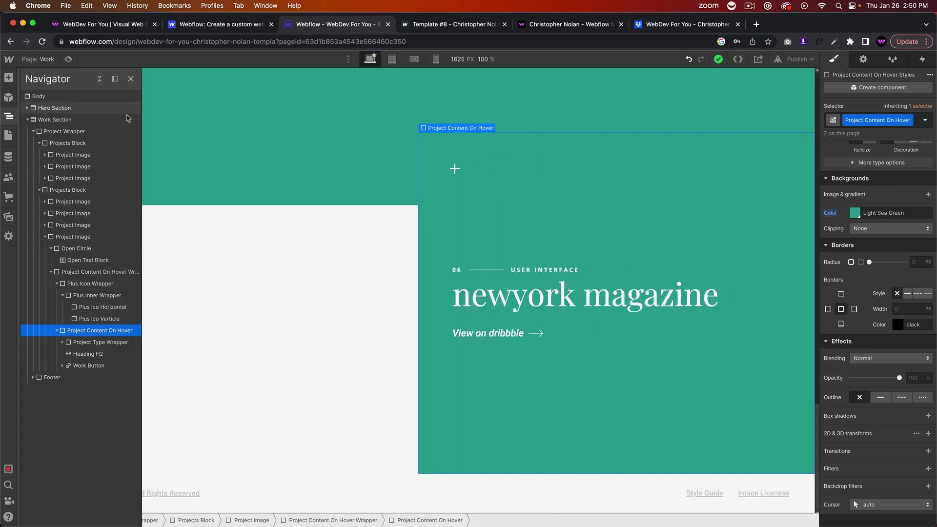
pyautogui.click(63, 341)
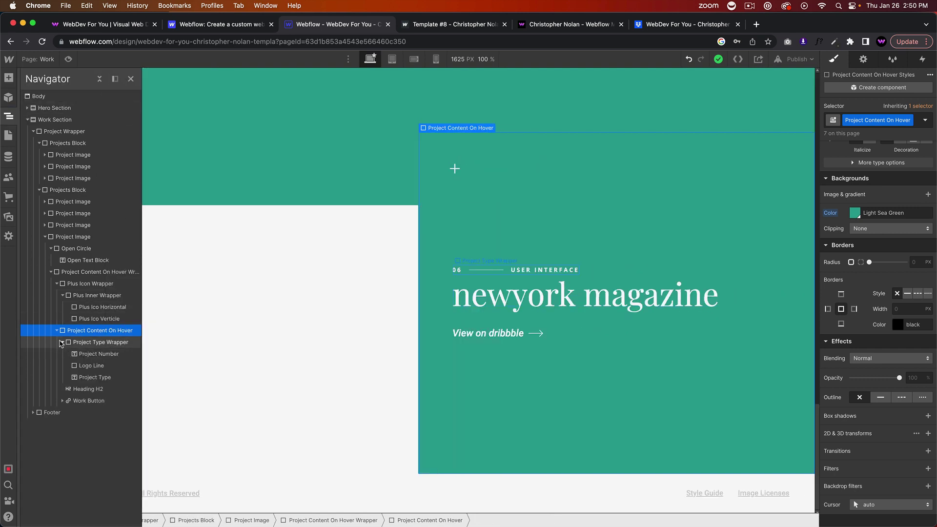
pyautogui.click(63, 400)
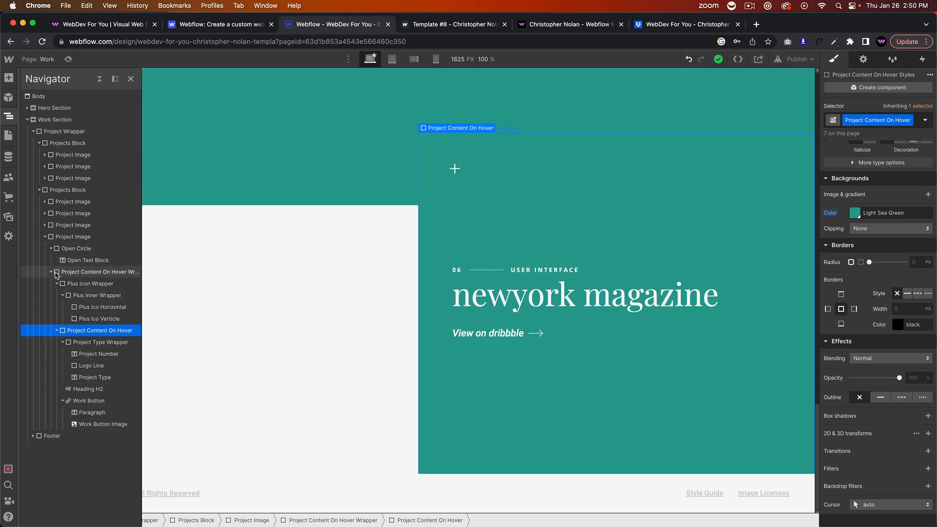
# Select the eighth project block, compare it with the fourth block's styling, then reselect the eighth
pyautogui.click(80, 238)
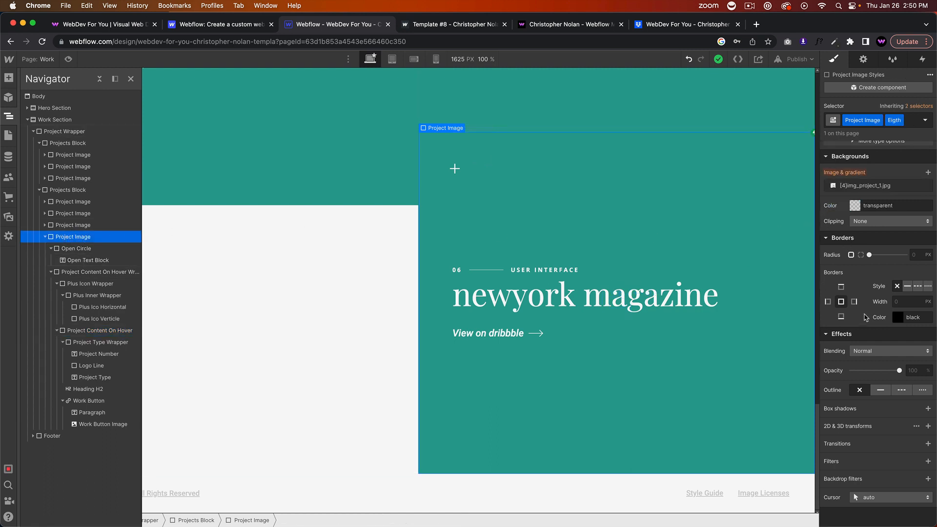
pyautogui.click(72, 213)
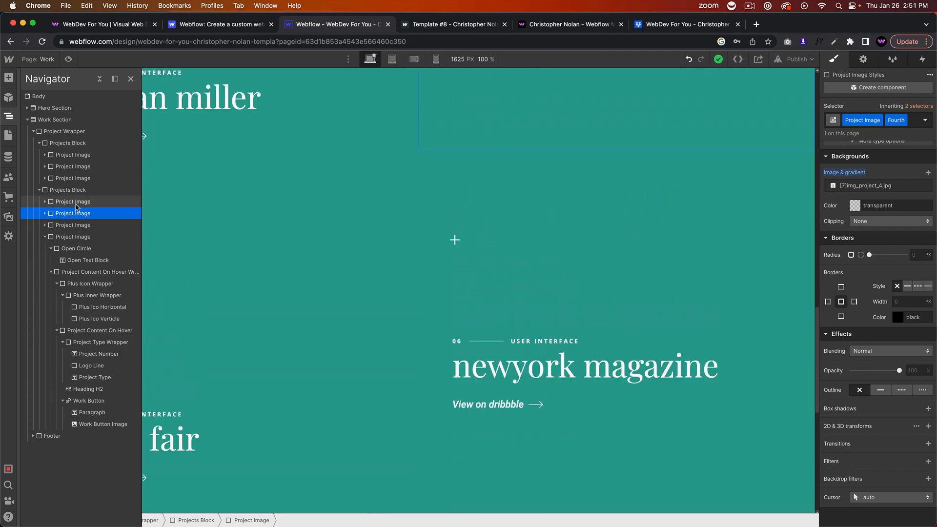
pyautogui.click(73, 237)
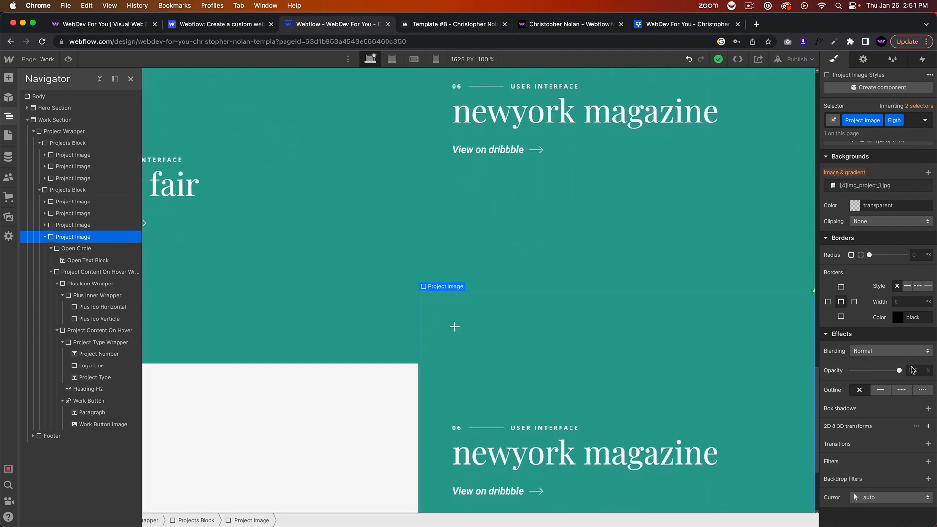
# Set the eighth block's background to the hero image and preview the page, then exit preview
pyautogui.click(864, 185)
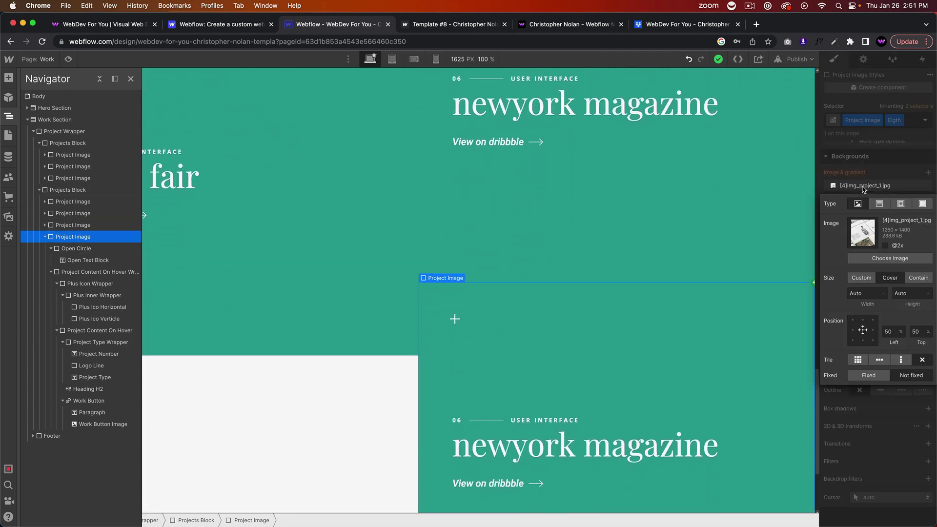
pyautogui.click(890, 259)
pyautogui.click(116, 330)
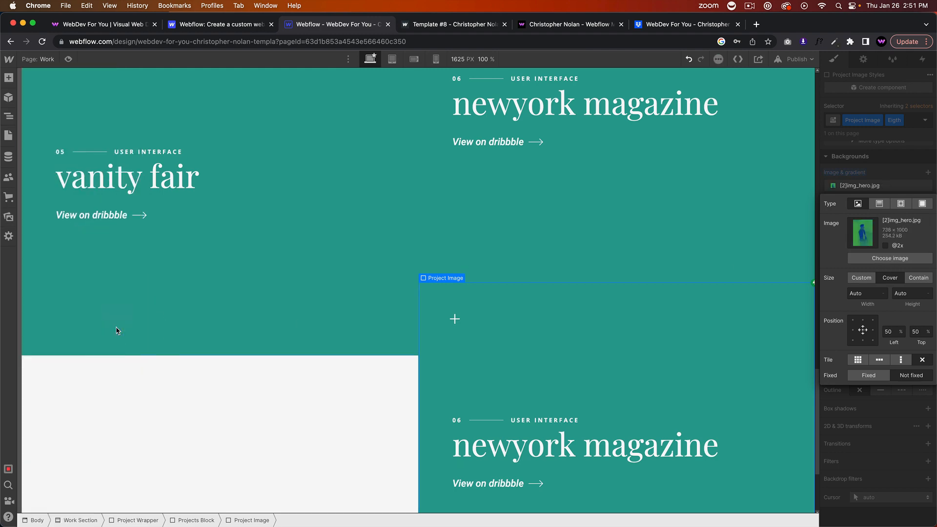
pyautogui.click(69, 58)
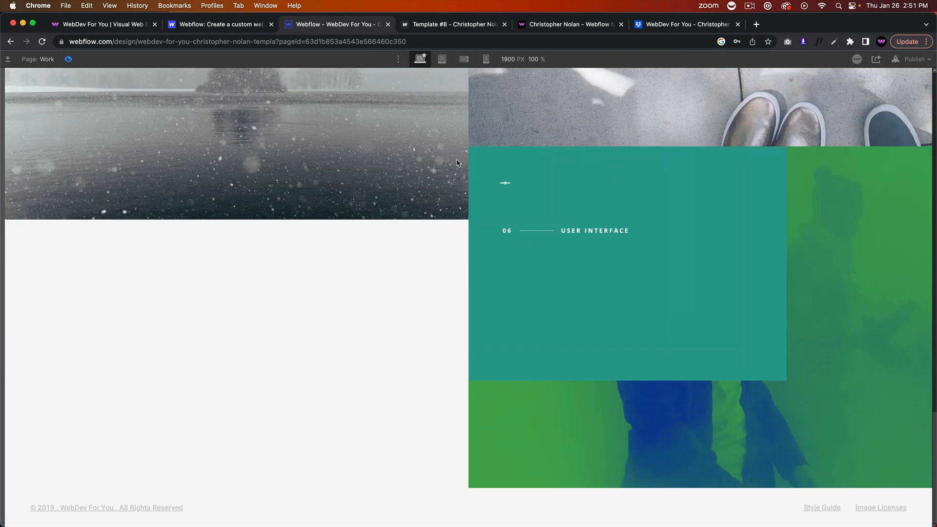
pyautogui.click(68, 59)
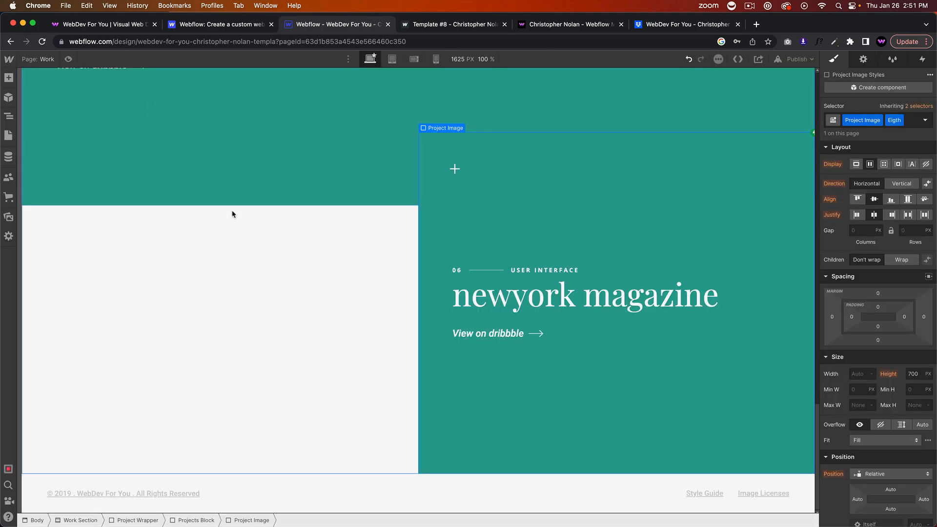
pyautogui.scroll(-8, 878, 330)
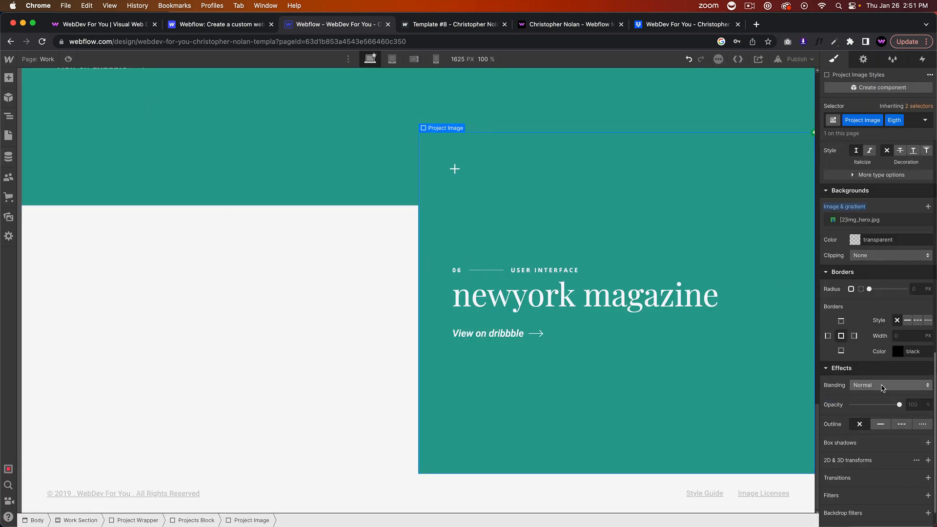
# Pick a different photo as the block's background and preview the page again
pyautogui.click(859, 219)
pyautogui.click(890, 292)
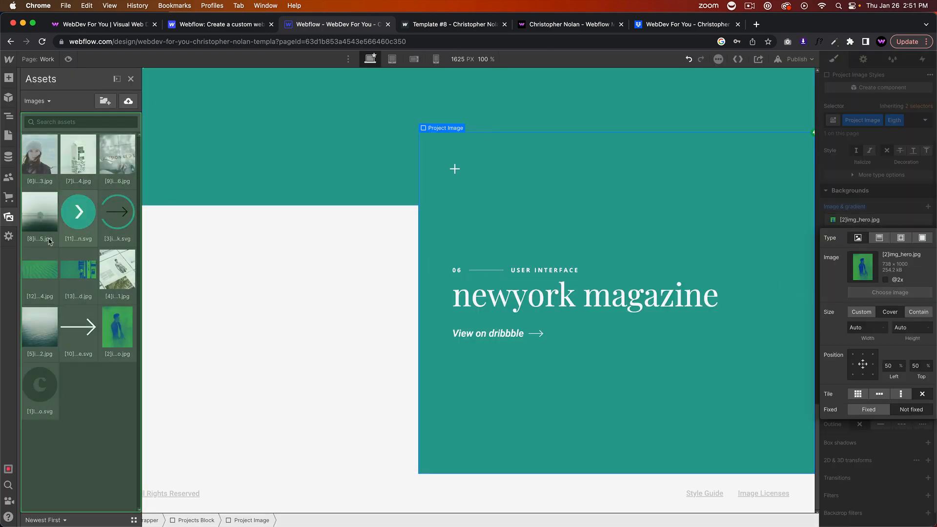
pyautogui.click(131, 78)
pyautogui.click(68, 59)
pyautogui.scroll(5, 513, 220)
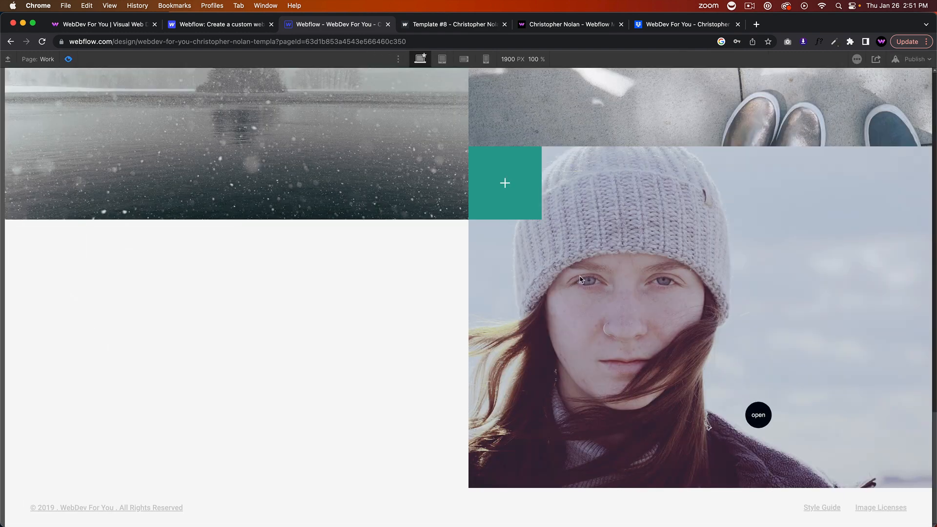
pyautogui.scroll(5, 513, 193)
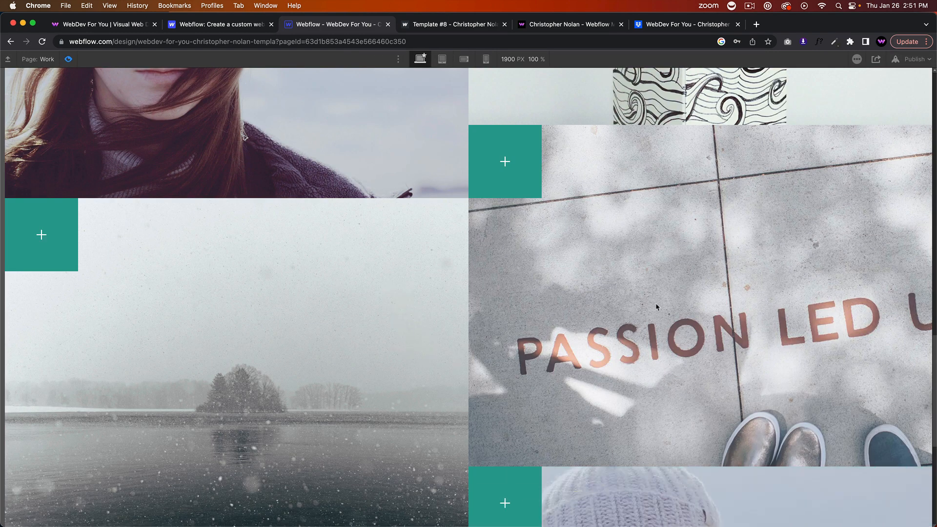
pyautogui.scroll(-5, 585, 305)
pyautogui.click(68, 59)
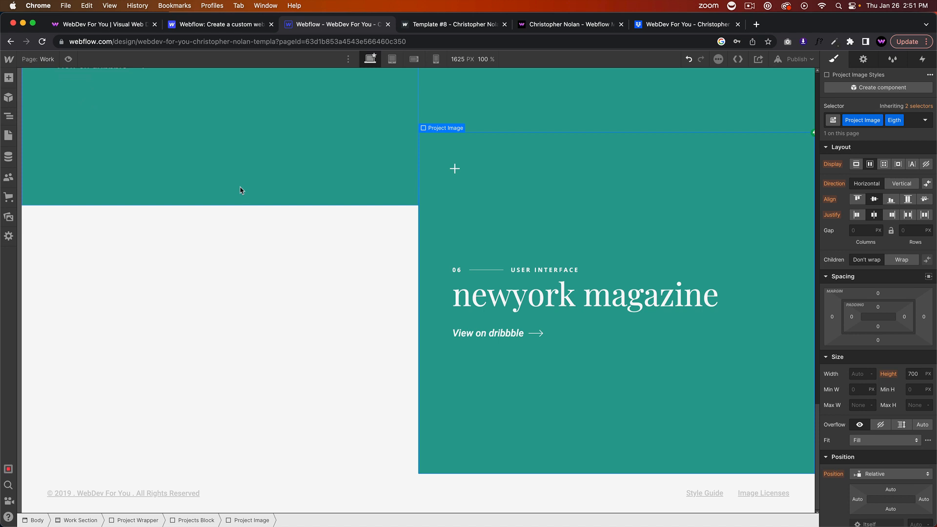
pyautogui.click(687, 60)
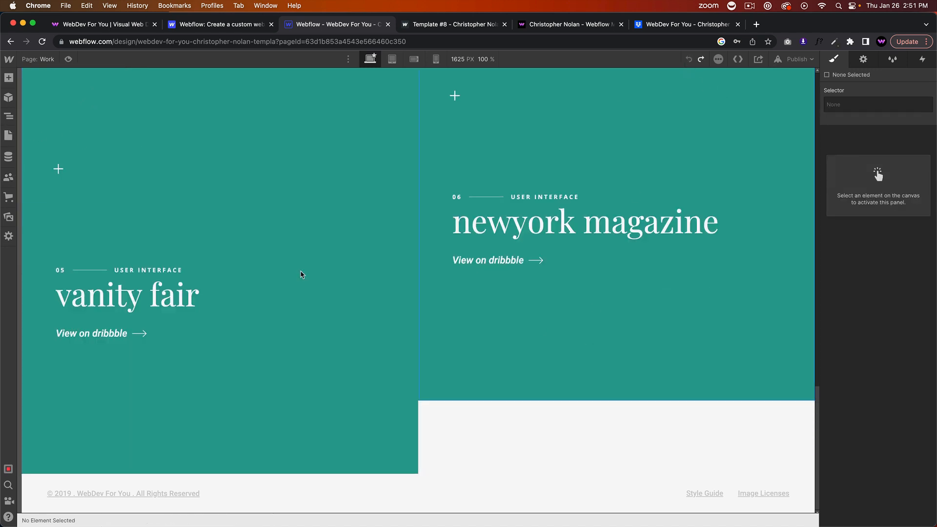
pyautogui.click(9, 135)
pyautogui.click(9, 115)
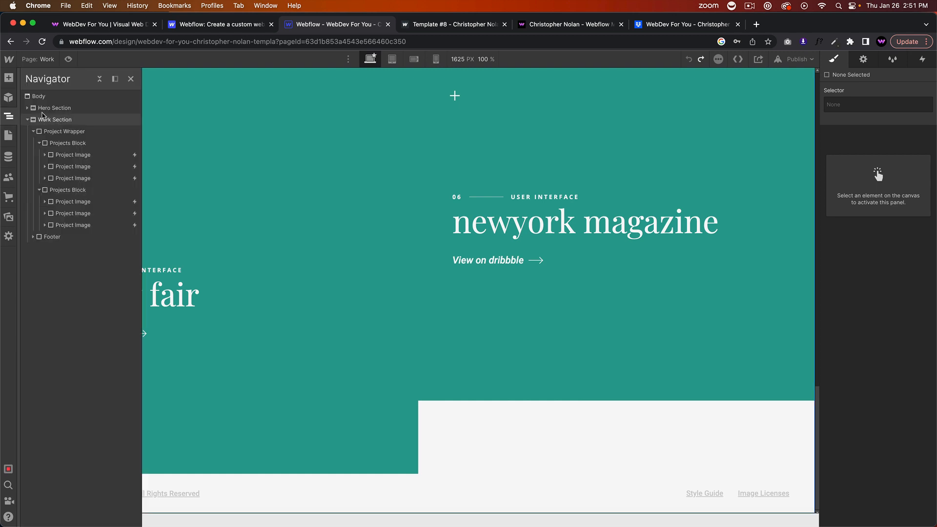
pyautogui.click(54, 120)
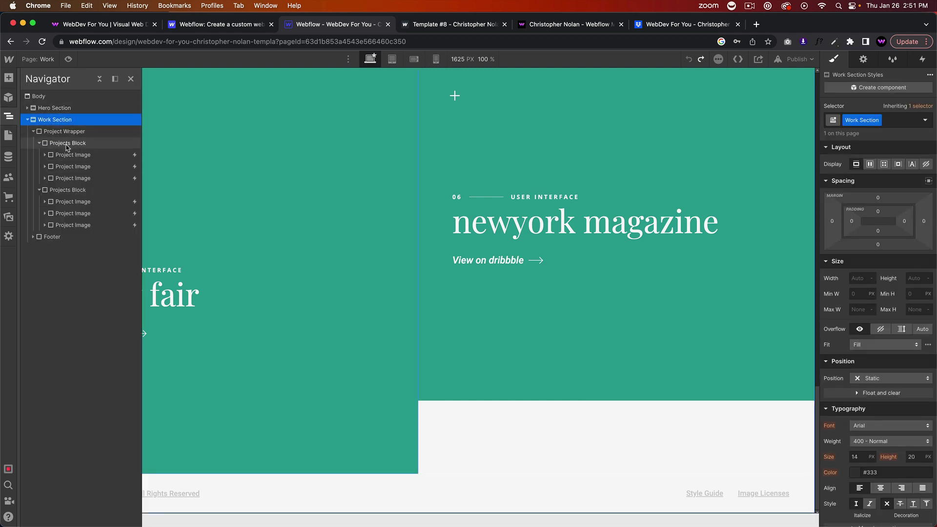
pyautogui.click(70, 191)
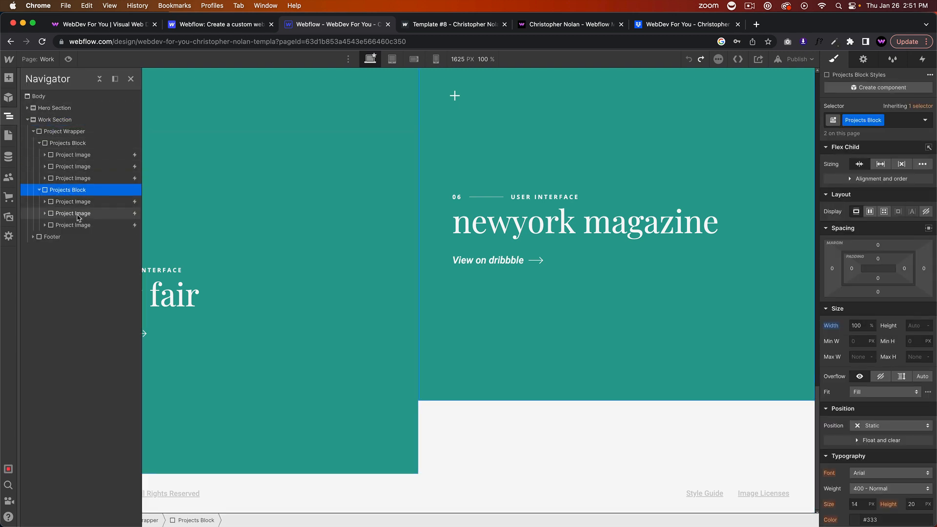
pyautogui.click(67, 143)
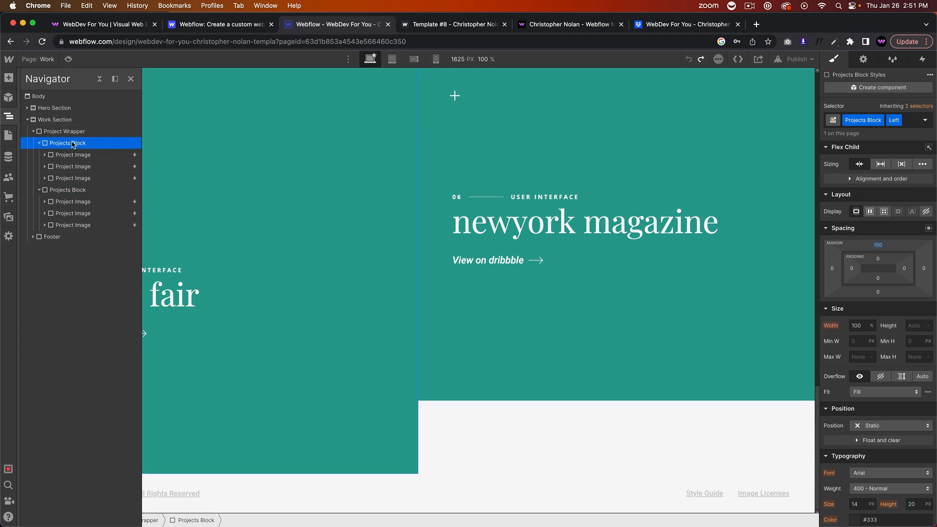
pyautogui.click(76, 190)
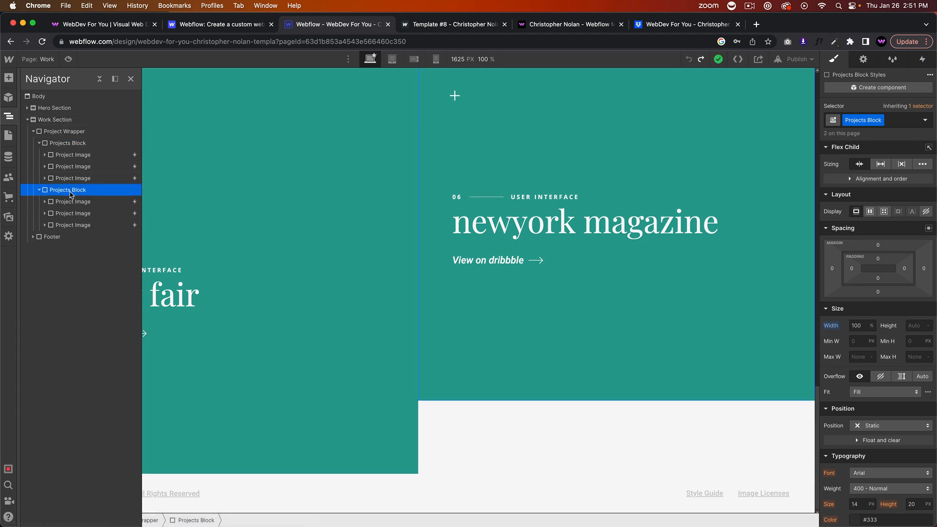
pyautogui.click(74, 201)
pyautogui.click(74, 224)
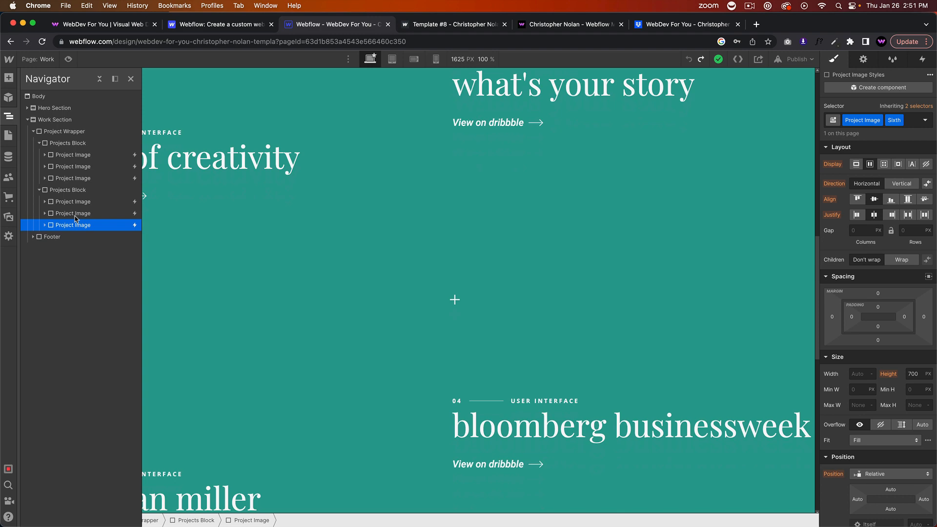
pyautogui.click(74, 154)
pyautogui.click(73, 178)
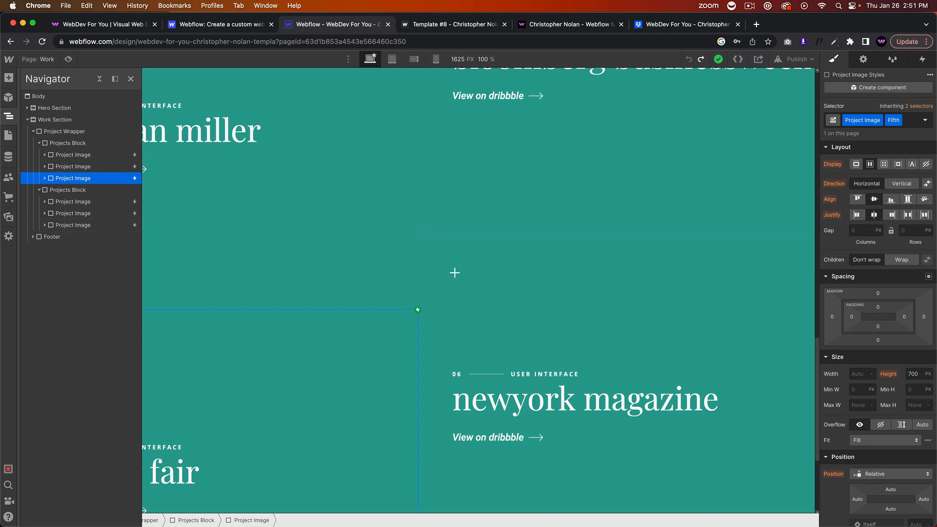
pyautogui.click(73, 201)
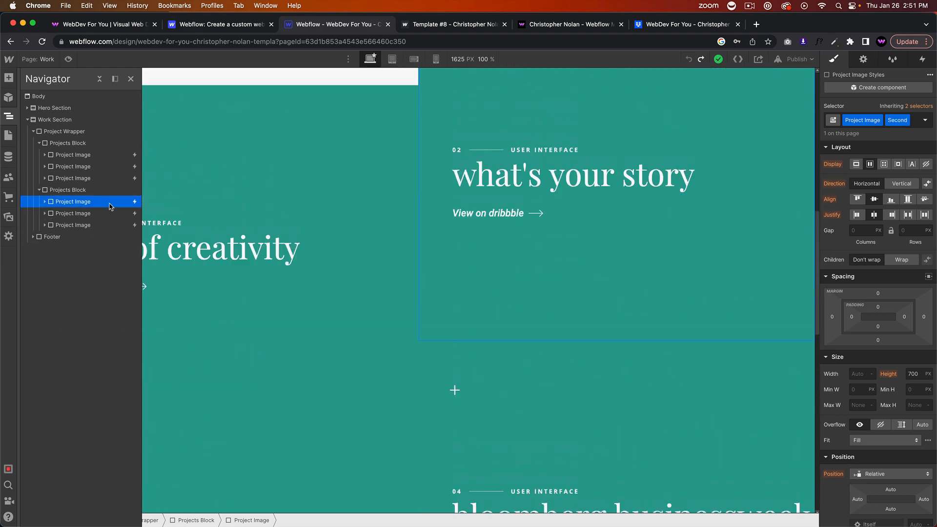
# Review the page's Interactions, return to Style at the page top with the work wrapper selected, and switch to Sizzy
pyautogui.click(892, 59)
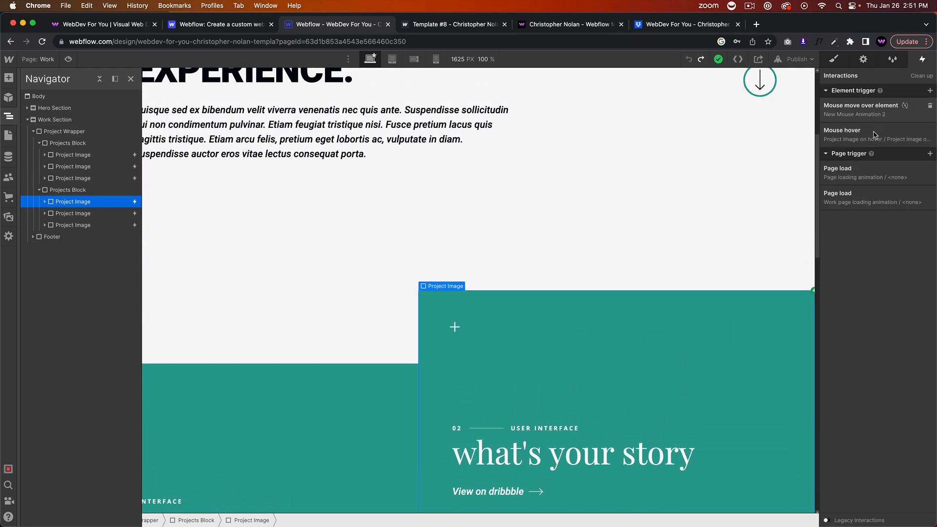
pyautogui.moveTo(872, 108)
pyautogui.click(835, 59)
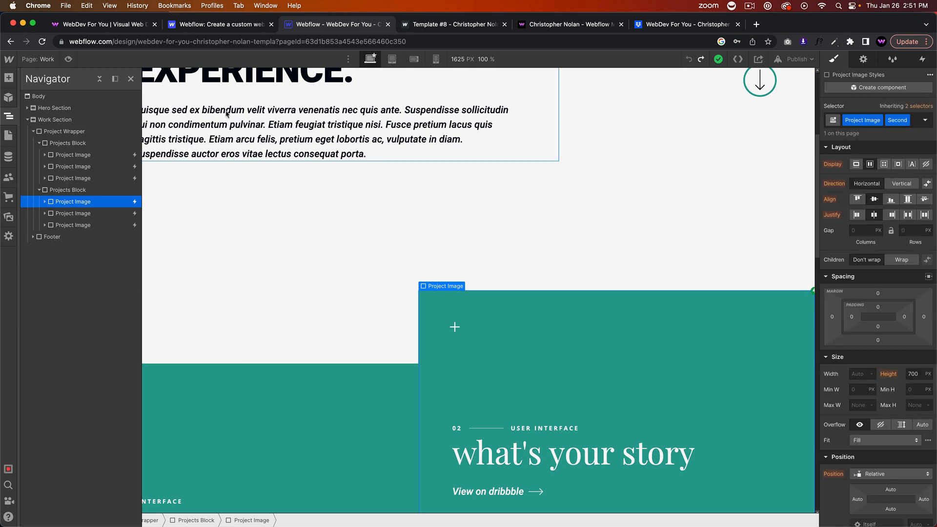
pyautogui.scroll(8, 325, 219)
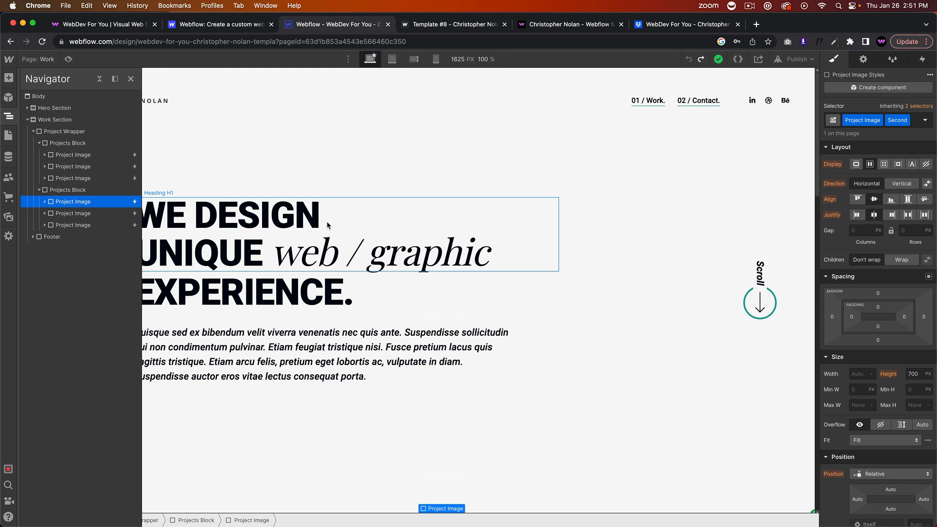
pyautogui.click(329, 183)
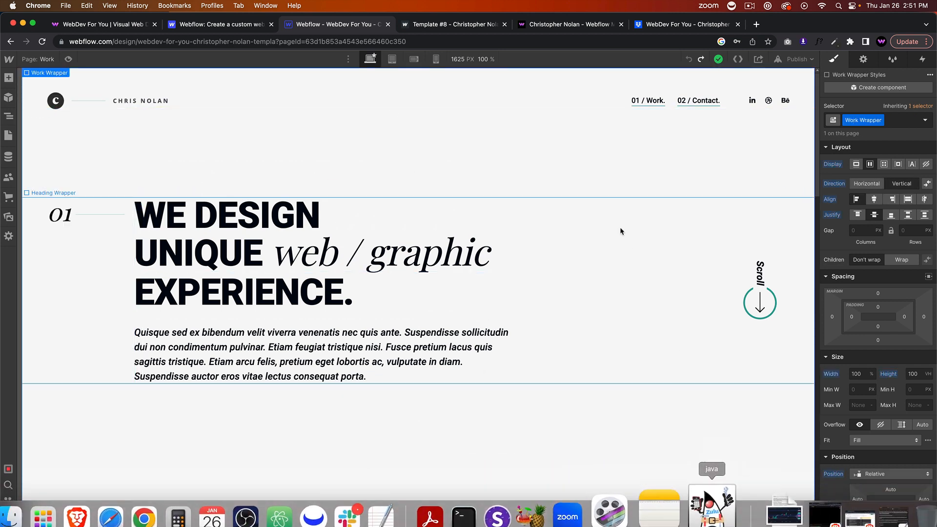
pyautogui.press('super+Tab')
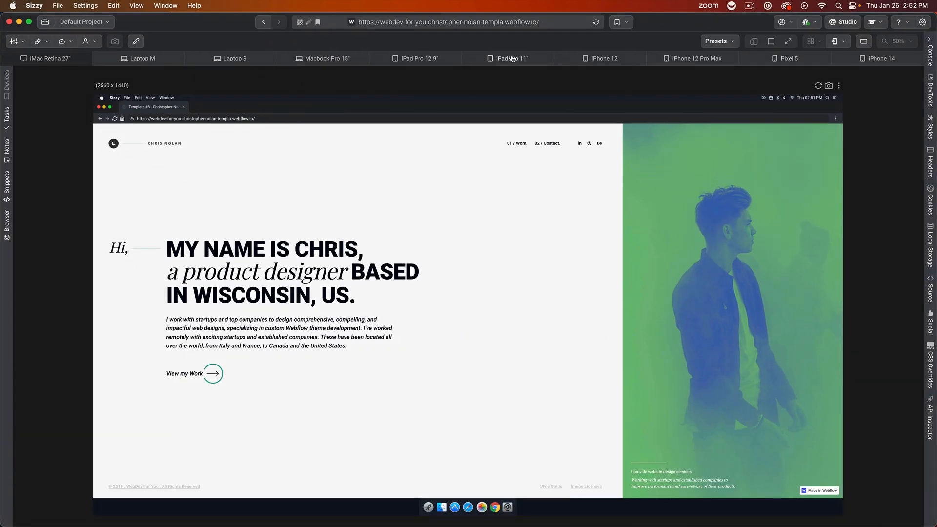
# Check the Contact and Work pages at iPad Pro 11" size, then switch the preview to iPhone 14
pyautogui.click(512, 58)
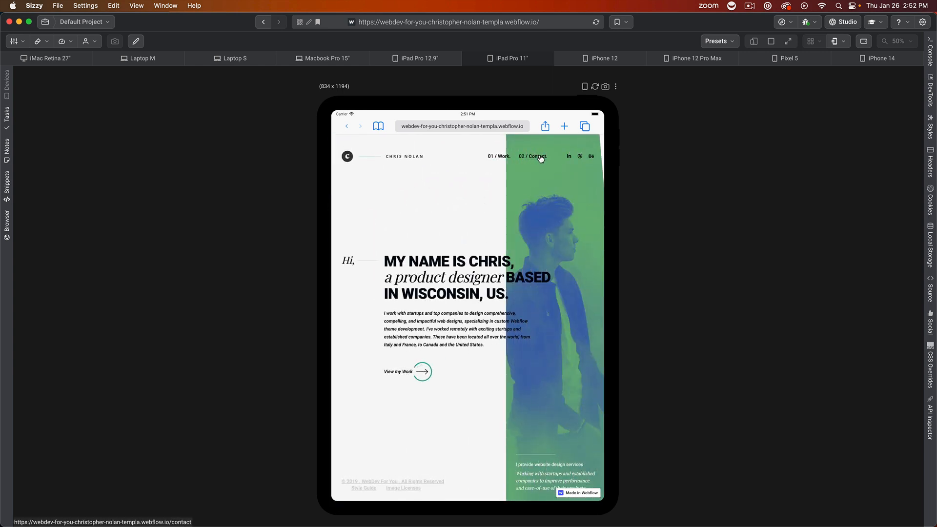
pyautogui.click(532, 156)
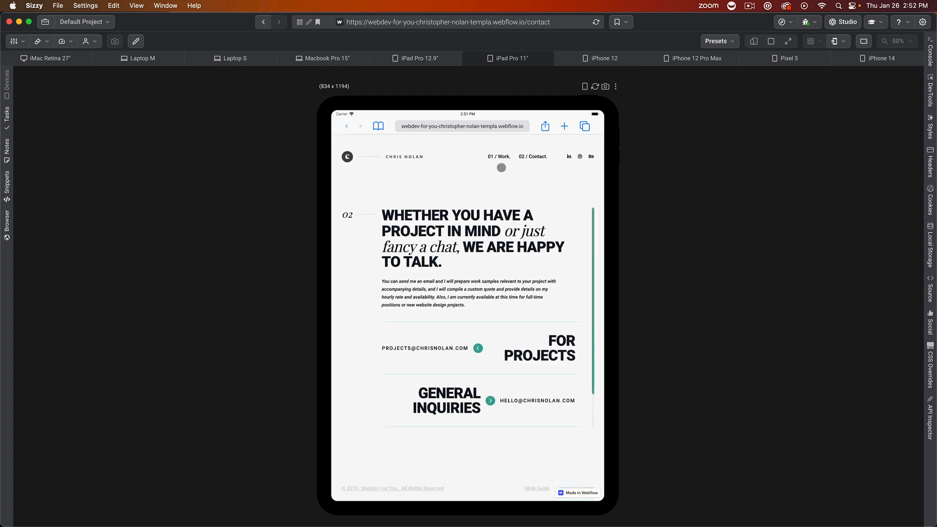
pyautogui.click(502, 157)
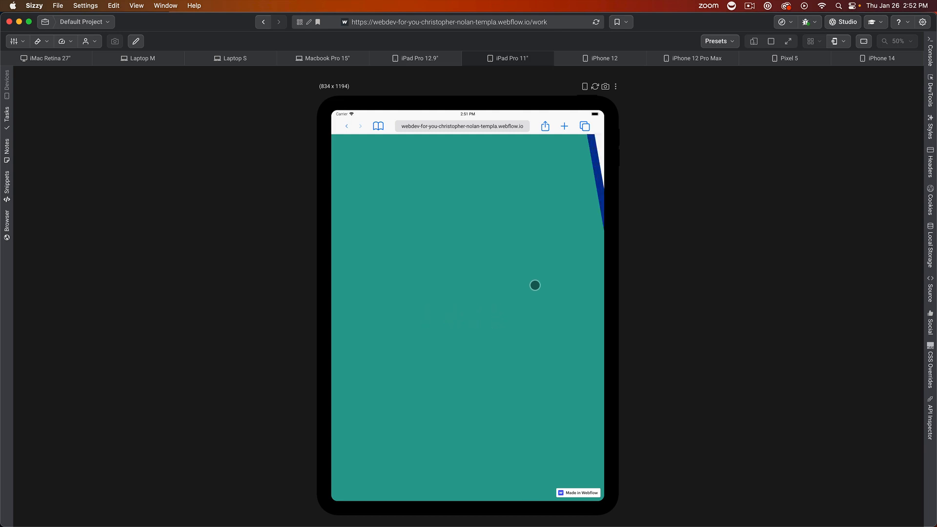
pyautogui.scroll(-8, 535, 283)
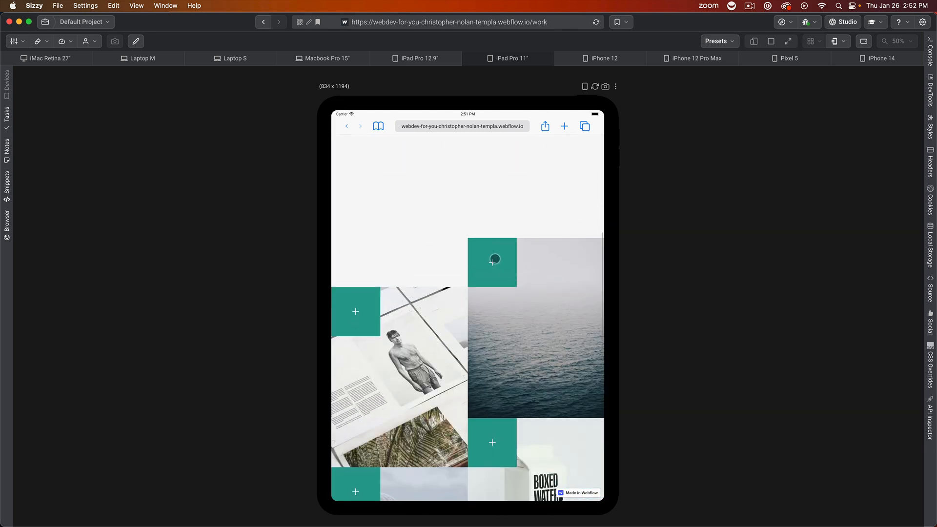
pyautogui.scroll(-5, 384, 281)
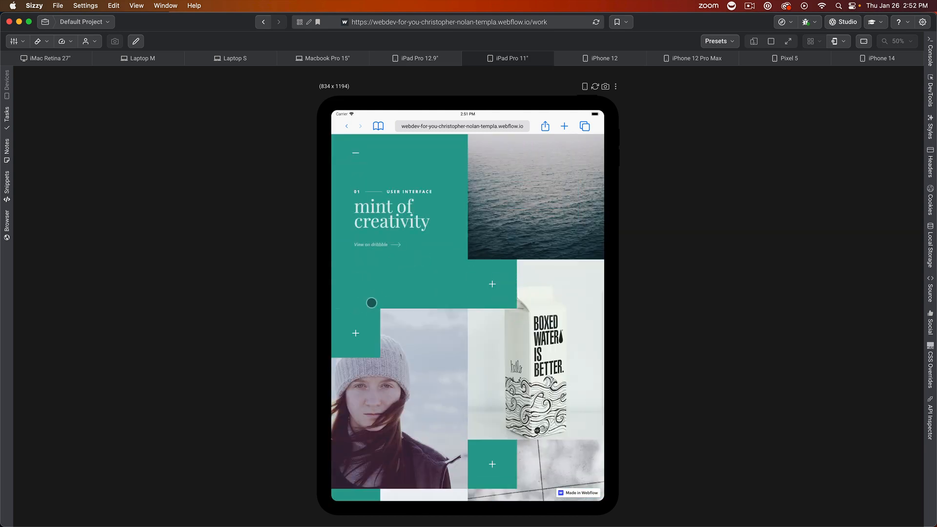
pyautogui.scroll(-5, 384, 307)
pyautogui.scroll(-5, 383, 308)
pyautogui.scroll(-5, 383, 307)
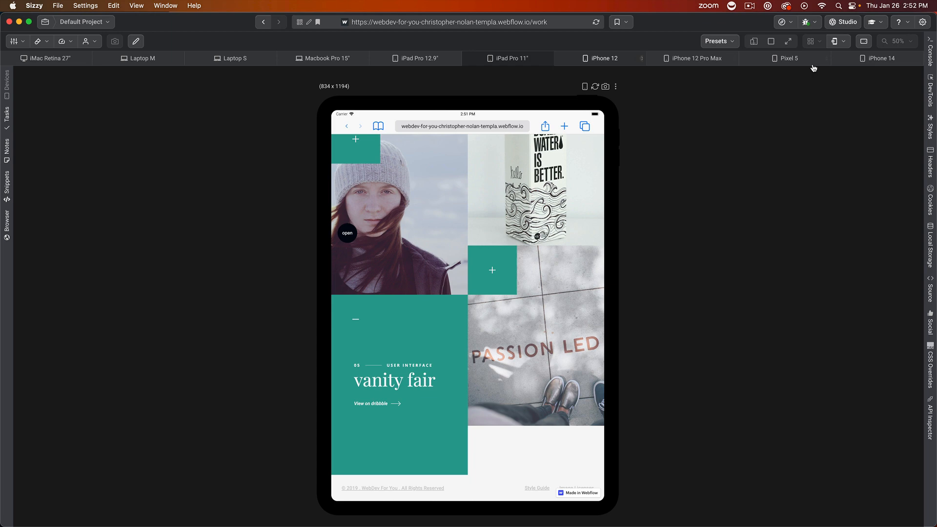
pyautogui.click(881, 58)
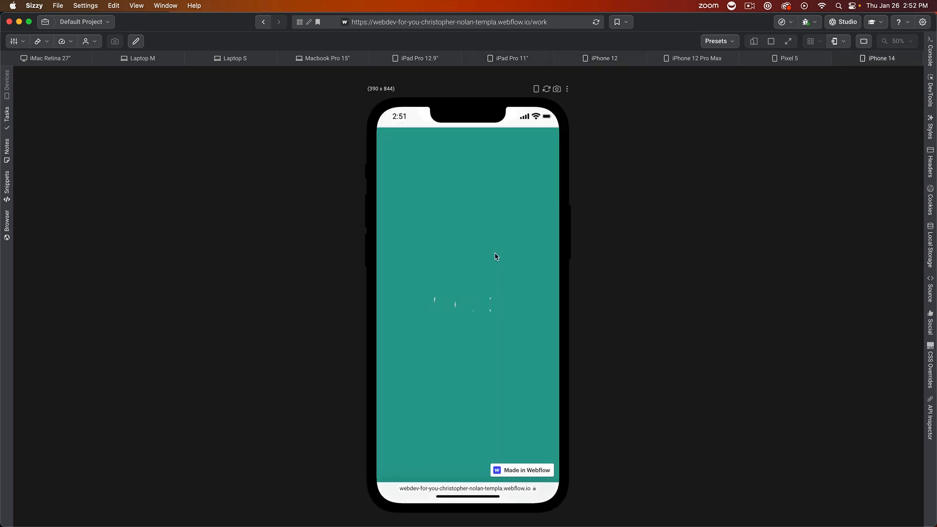
pyautogui.scroll(-5, 499, 268)
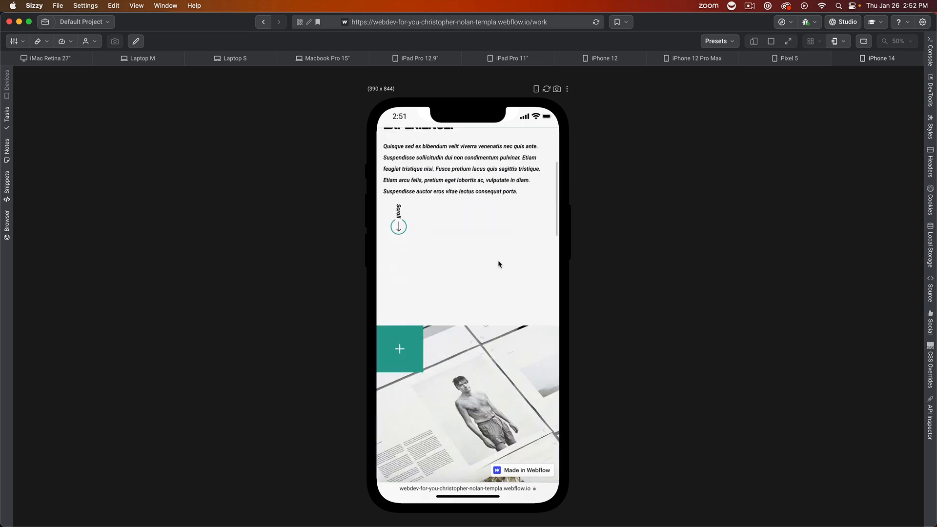
pyautogui.scroll(5, 498, 264)
pyautogui.scroll(-5, 475, 298)
pyautogui.scroll(-5, 393, 207)
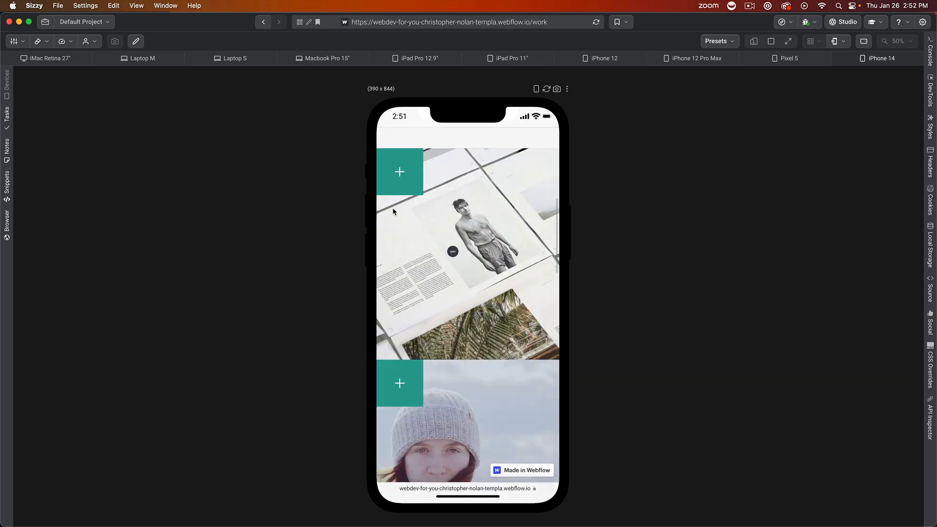
# At iPhone 14 size, toggle the mint of creativity, what's your story and bloomberg businessweek cards, then open the home page
pyautogui.click(400, 385)
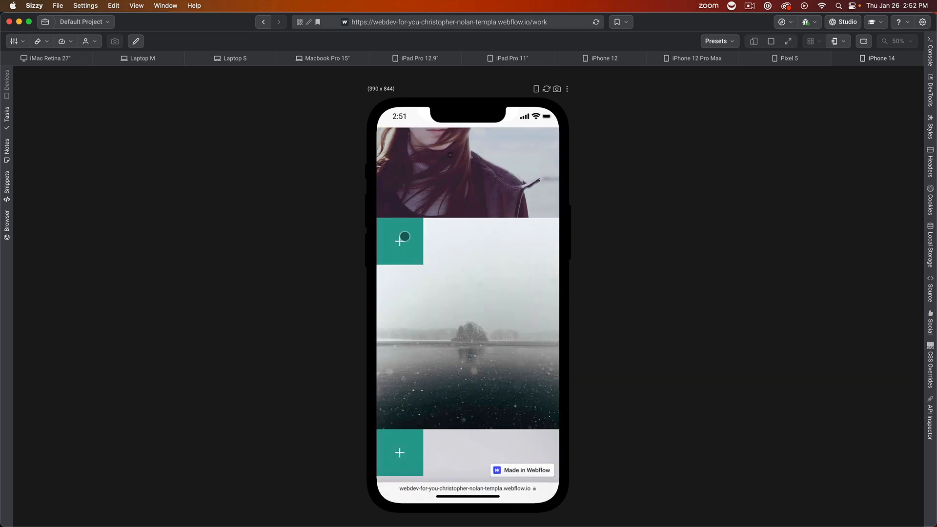
pyautogui.scroll(-5, 404, 246)
pyautogui.click(400, 154)
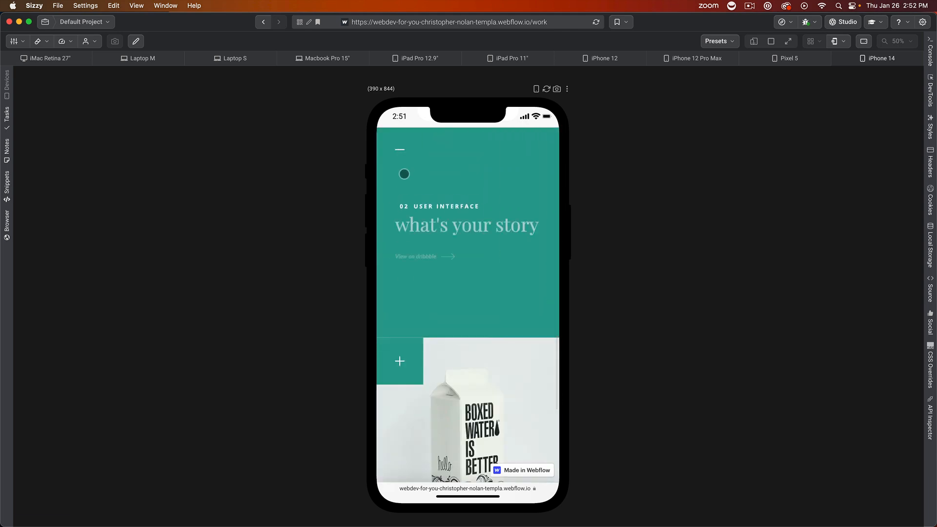
pyautogui.scroll(-5, 467, 293)
pyautogui.click(400, 253)
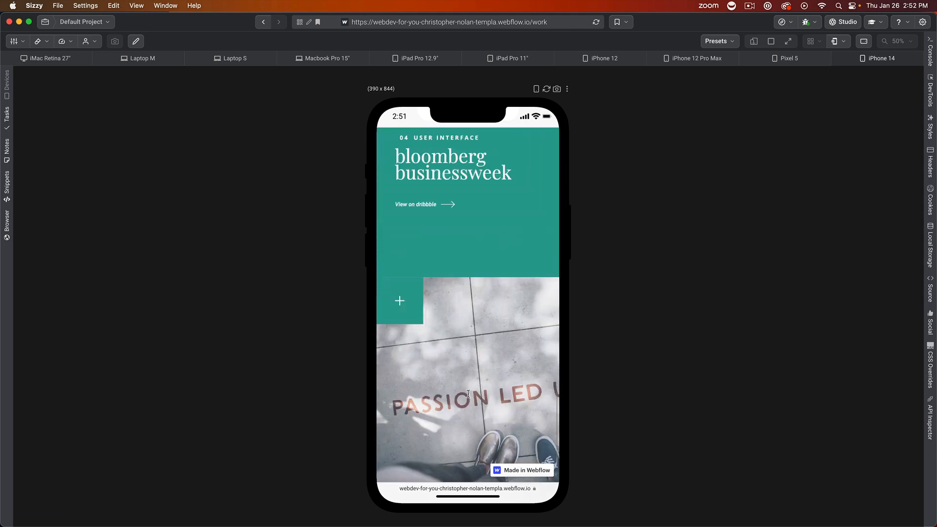
pyautogui.scroll(2, 467, 293)
pyautogui.scroll(-5, 436, 369)
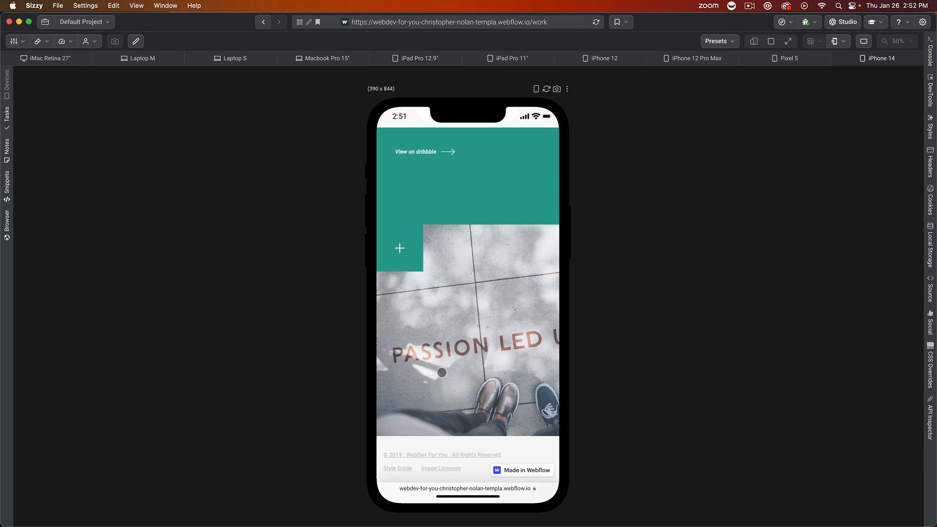
pyautogui.click(429, 155)
pyautogui.click(393, 144)
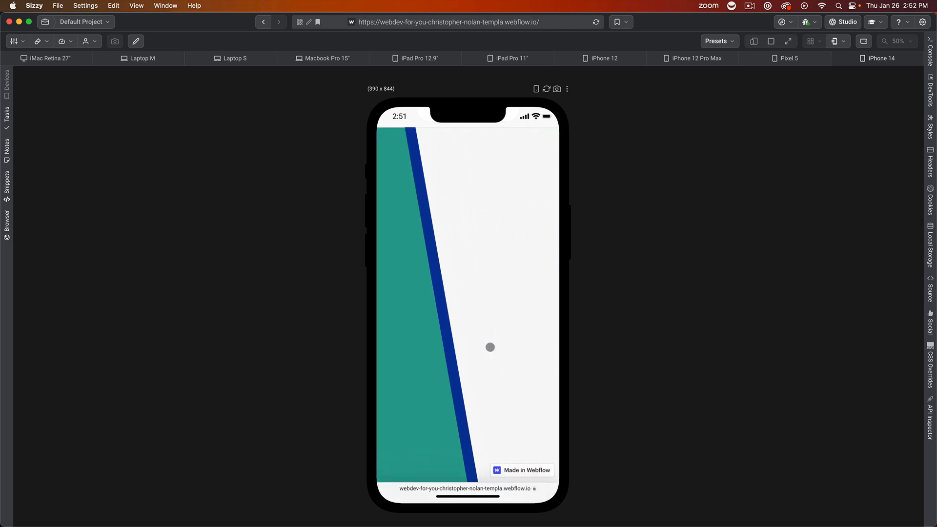
pyautogui.scroll(-4, 489, 348)
pyautogui.scroll(3, 492, 326)
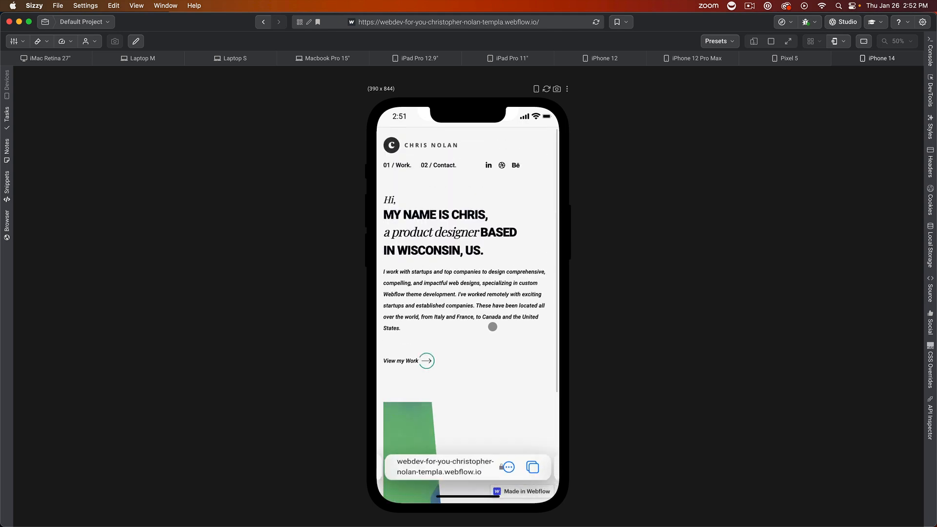
pyautogui.scroll(-3, 493, 327)
pyautogui.scroll(5, 492, 327)
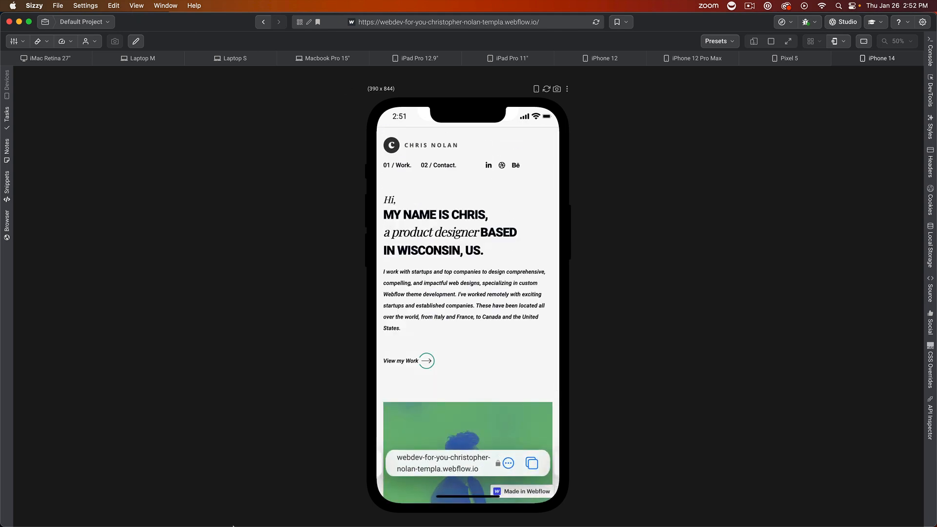
pyautogui.moveTo(183, 513)
pyautogui.click(181, 493)
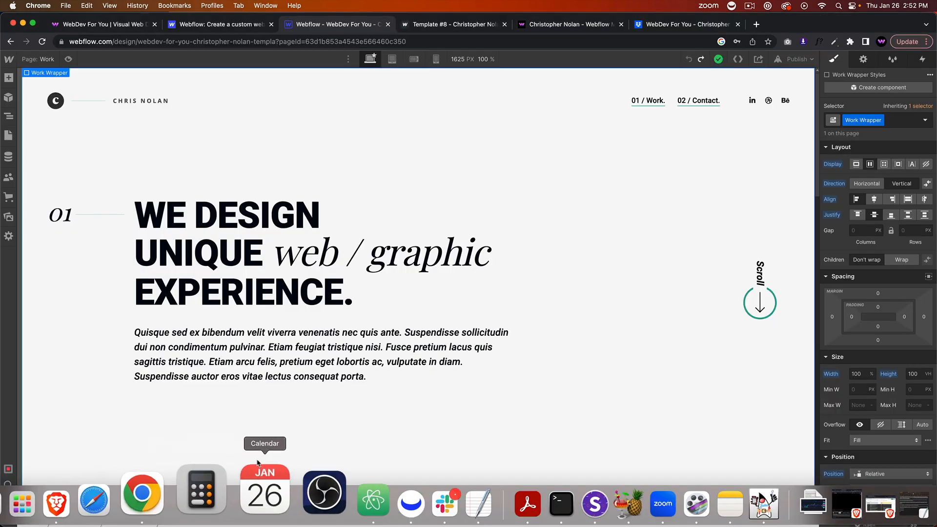